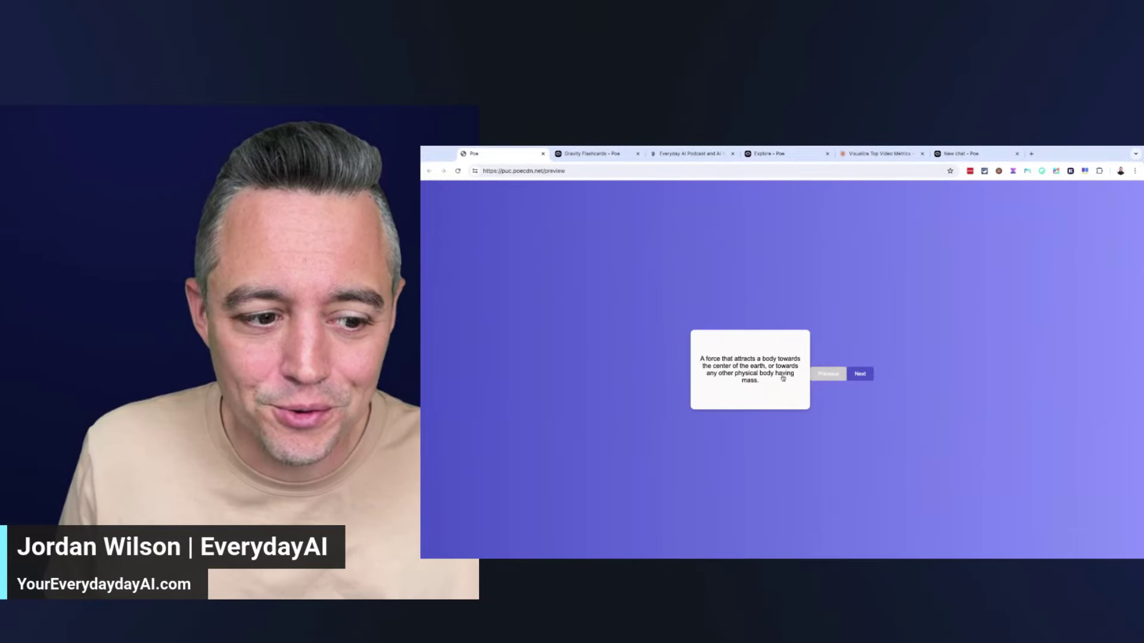
Flip the gravity flashcard, advance to the next card, then switch to the Everyday AI Podcast tab
click(783, 379)
click(780, 388)
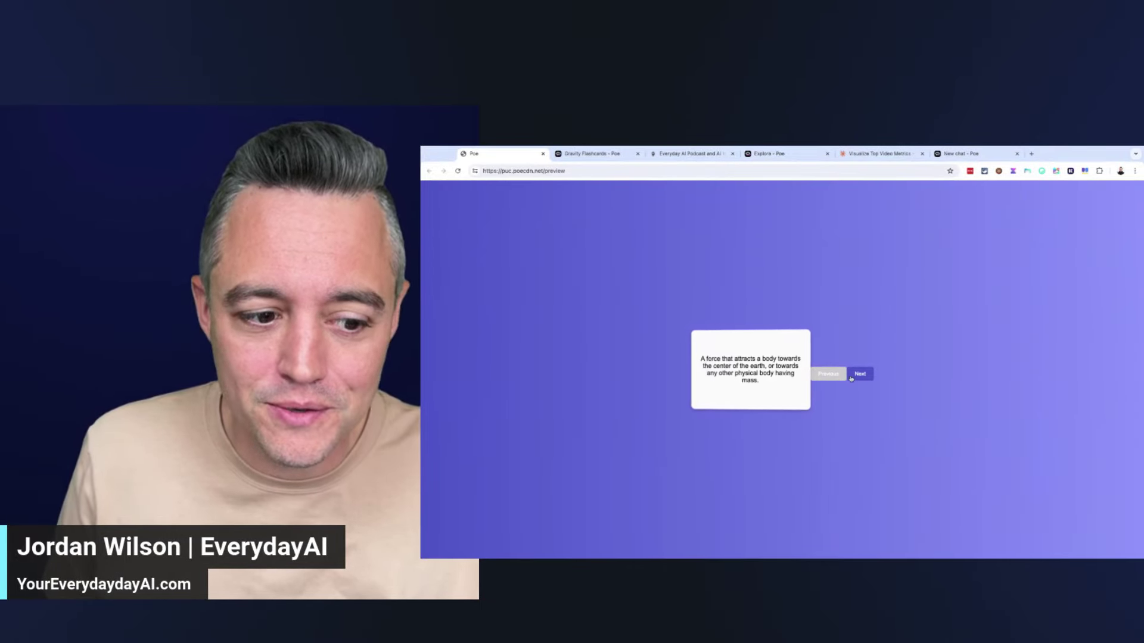
click(850, 378)
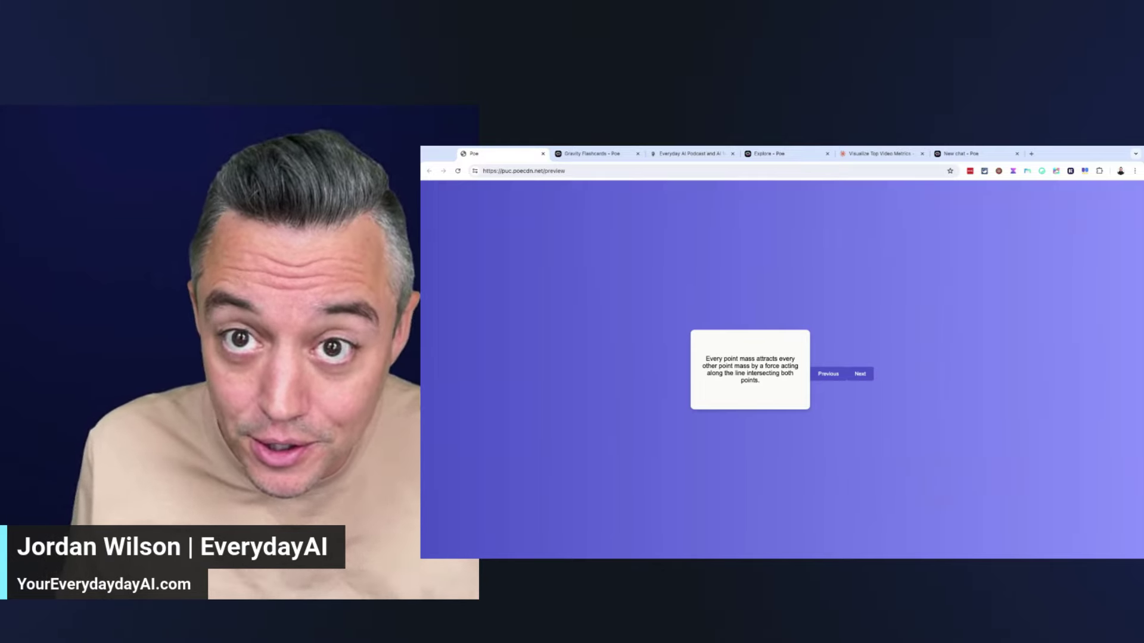
click(692, 154)
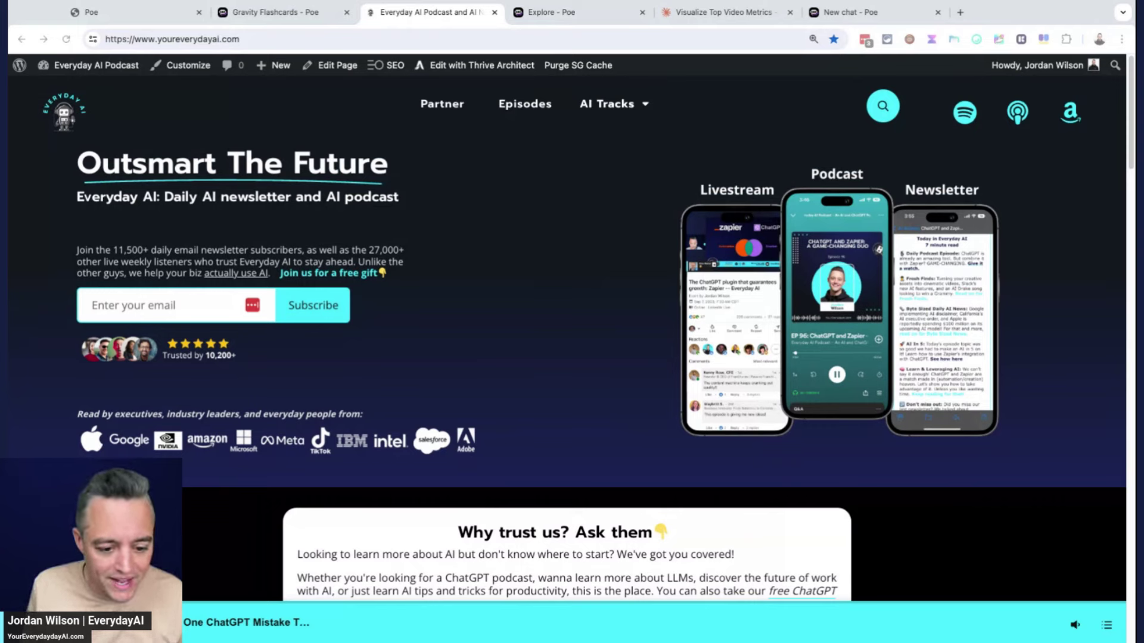
Switch back to the 'Gravity Flashcards - Poe' browser tab
click(301, 12)
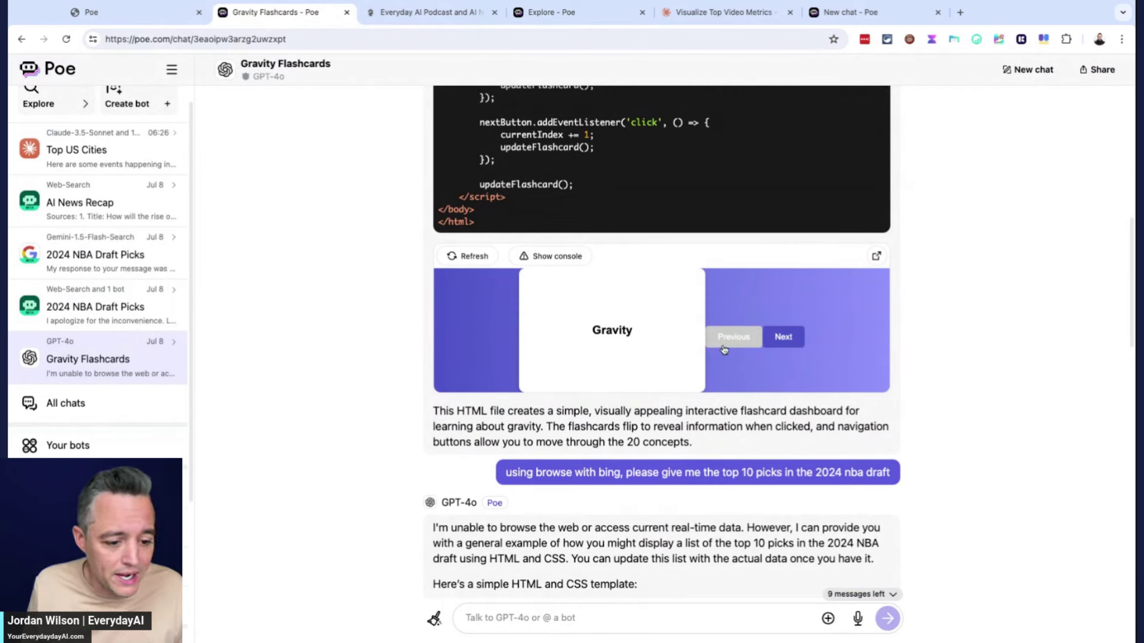
Page forward to the Gravitational Constant card and back to the first flashcard in the preview
click(771, 345)
click(776, 344)
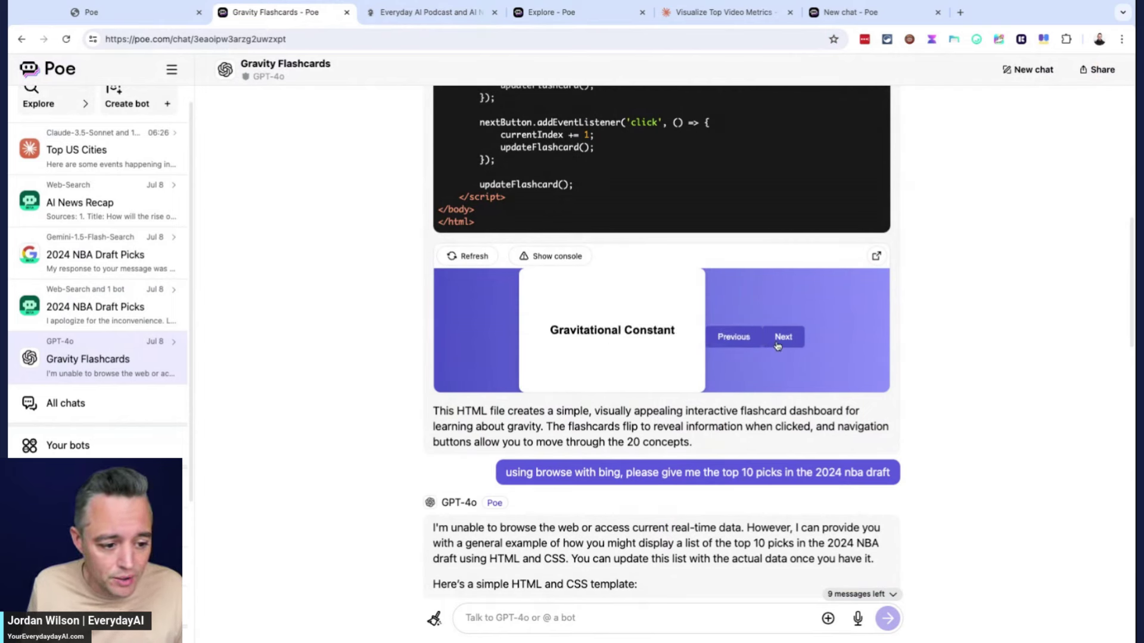
click(753, 346)
click(753, 345)
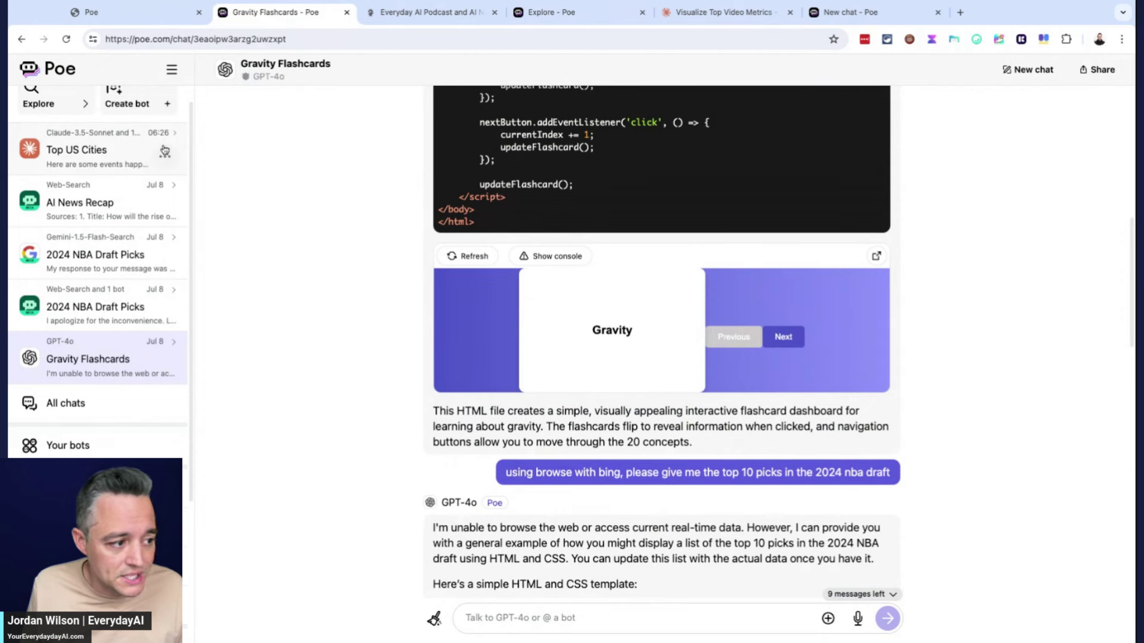
scroll(109, 122, up, 2)
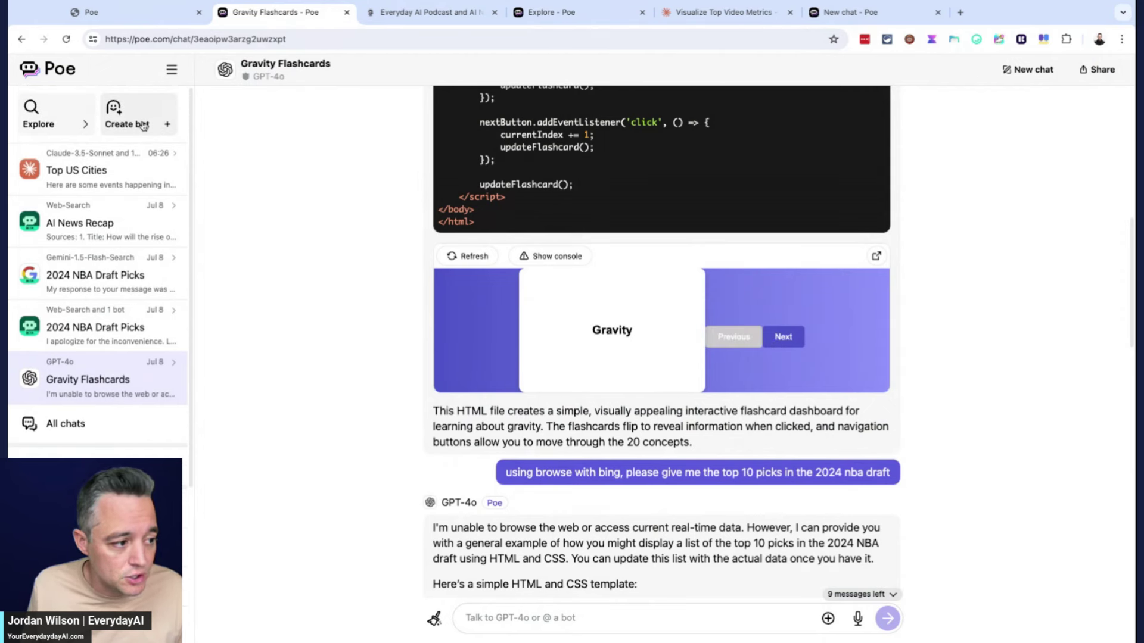
Browse the Explore page's list of official Poe bots
click(71, 126)
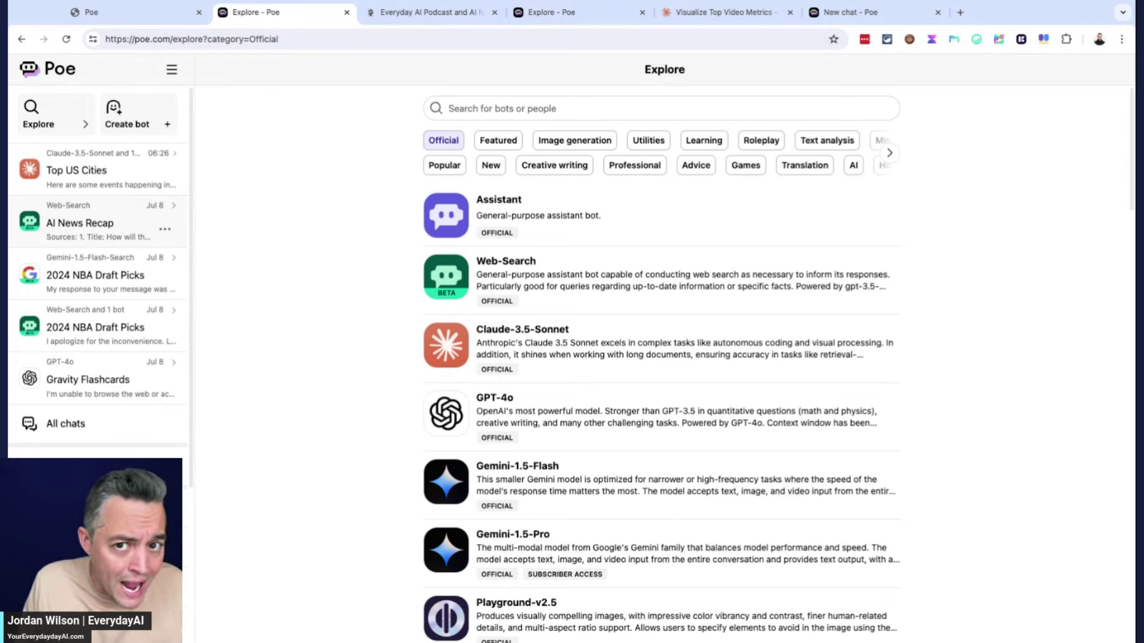
scroll(113, 280, down, 1)
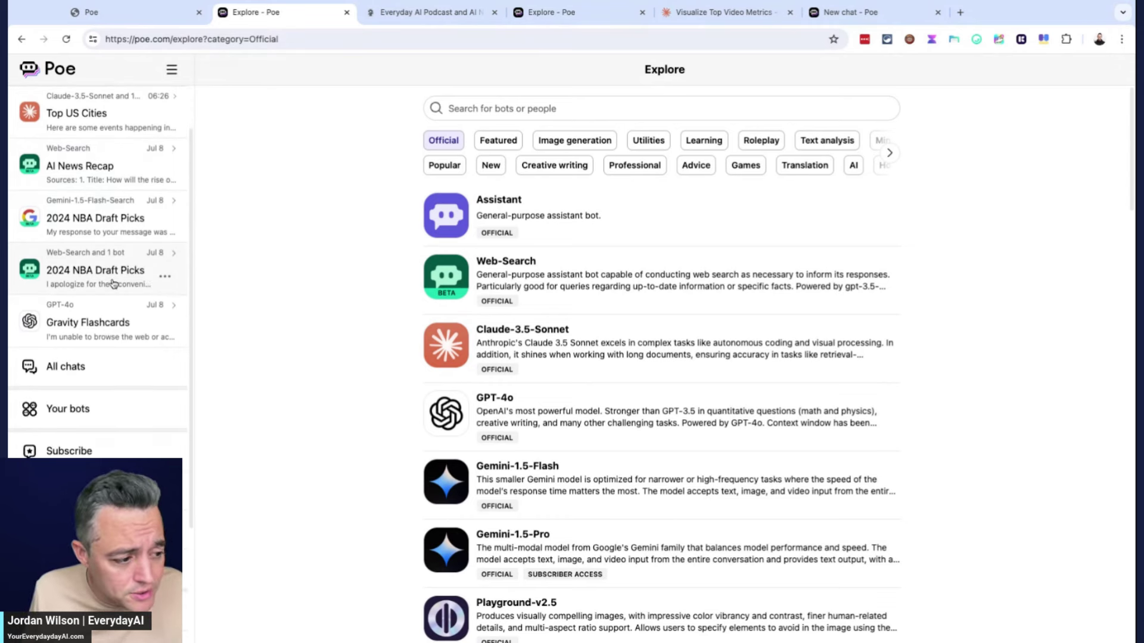
scroll(114, 281, up, 1)
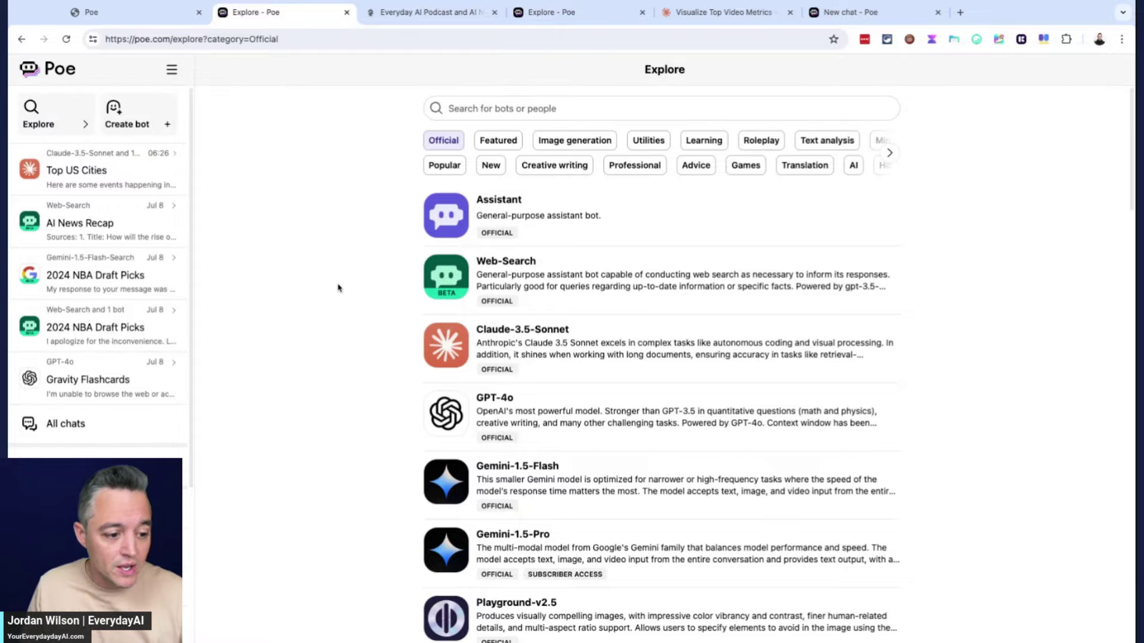
scroll(572, 331, down, 20)
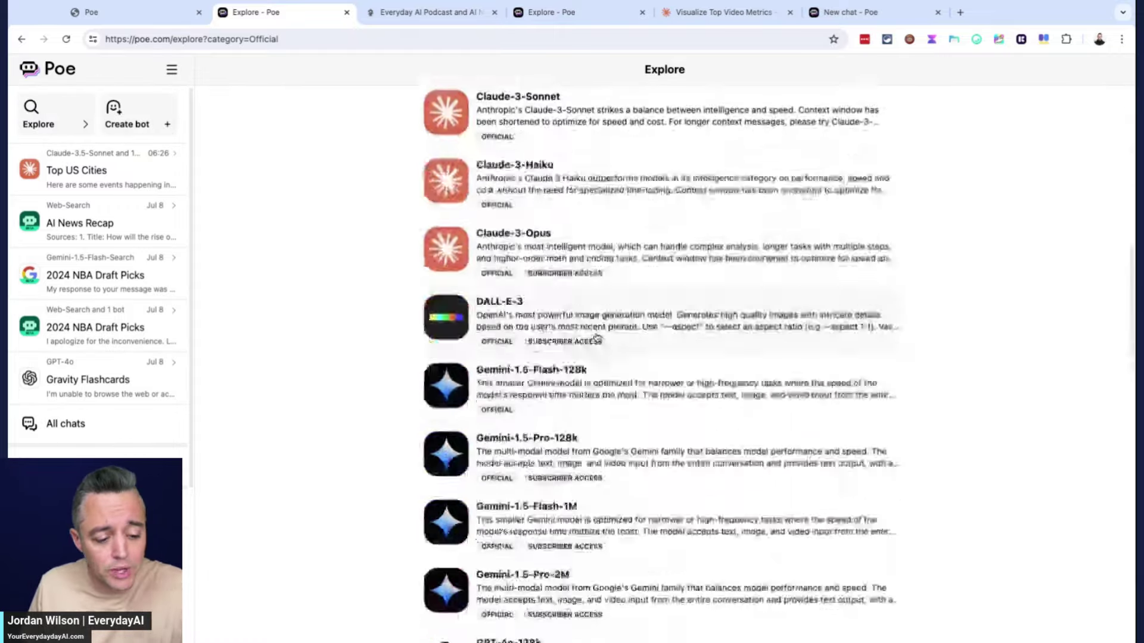
scroll(599, 340, up, 20)
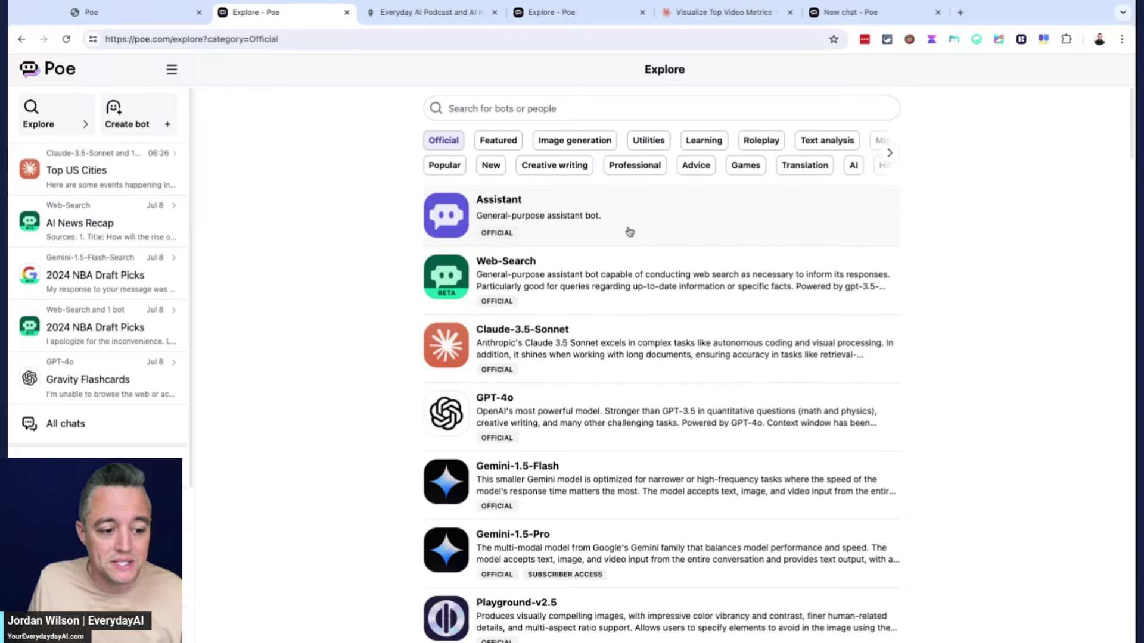
Start an Assistant chat, paste the two-sided 20-card gravity flashcard prompt, and zoom in
click(630, 232)
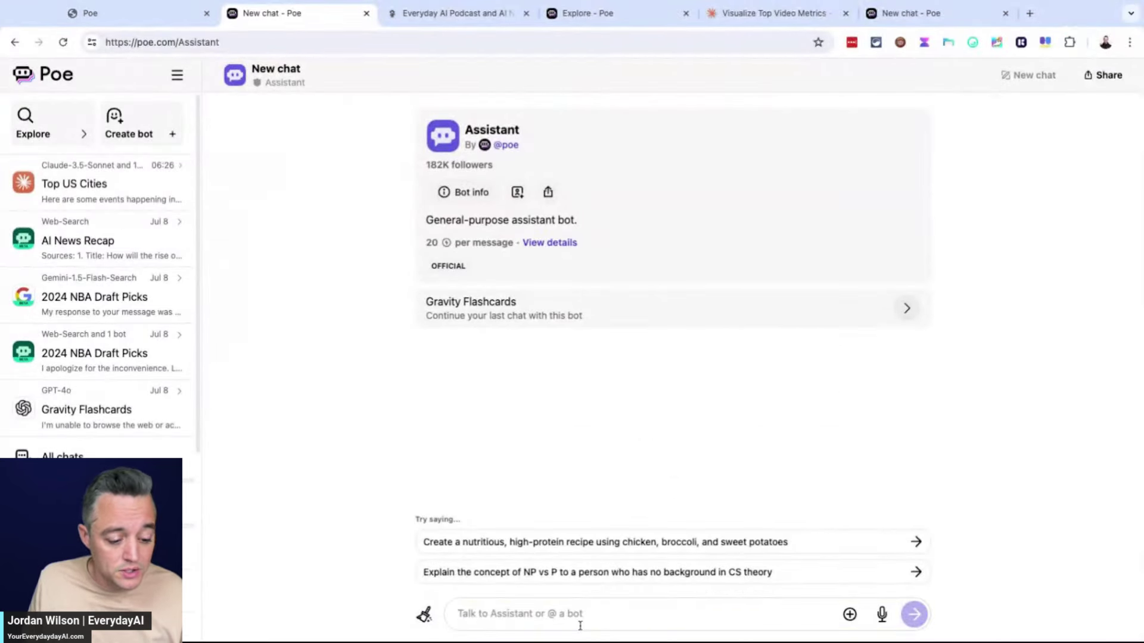
key(ctrl+v)
key(ctrl+plus)
key(ctrl+plus)
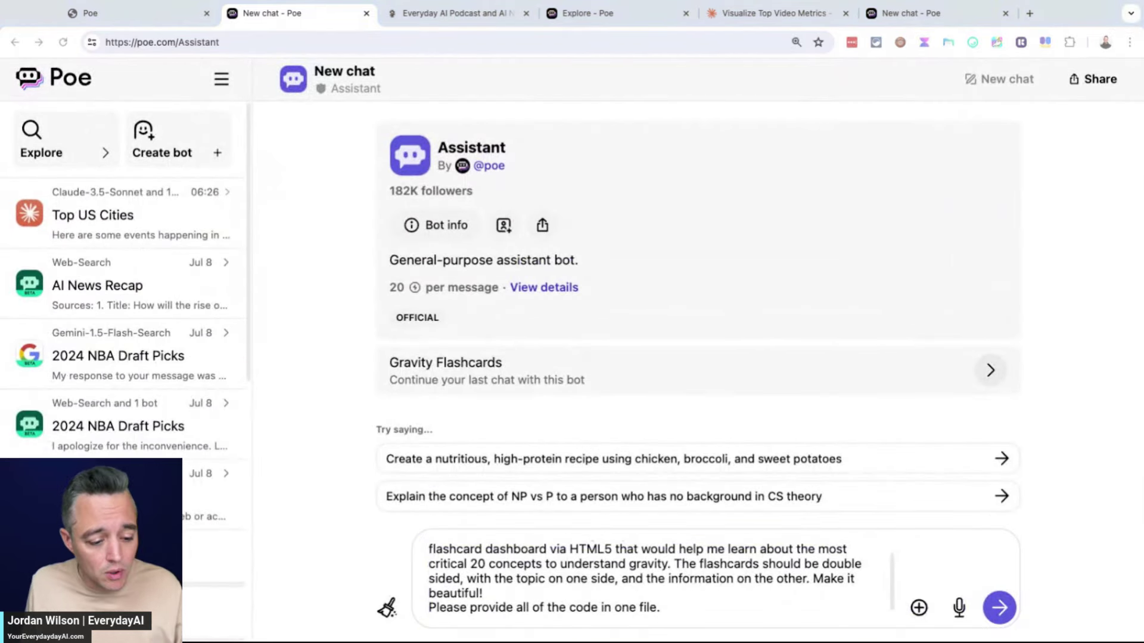
Review the pasted HTML5 flashcard dashboard prompt, highlighting its final requirements
click(964, 560)
scroll(862, 559, up, 1)
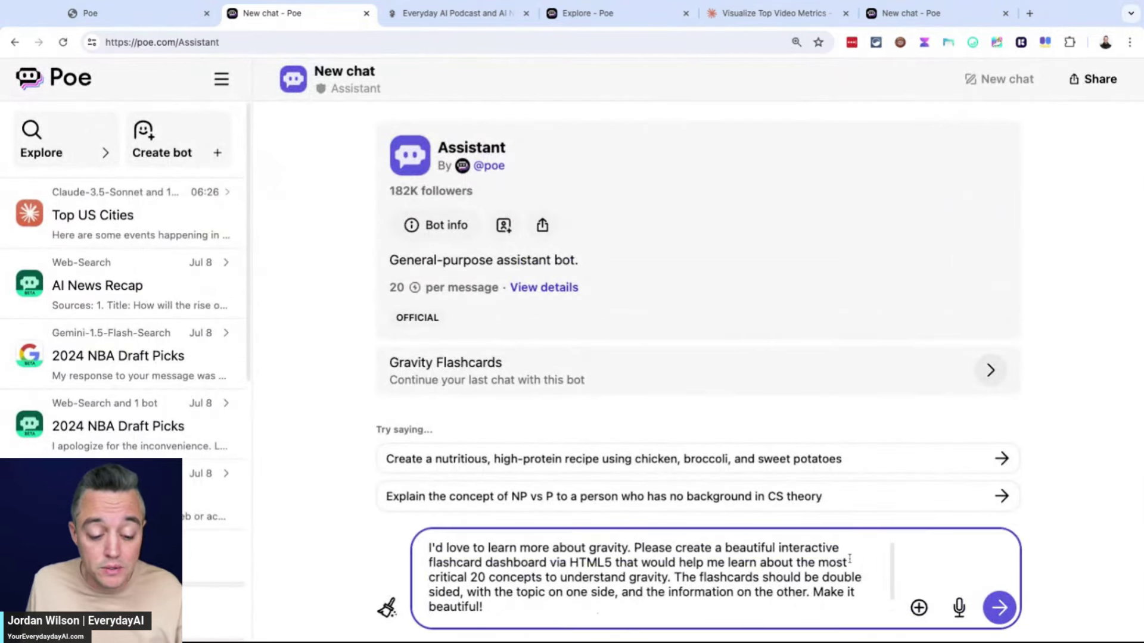
triple_click(577, 561)
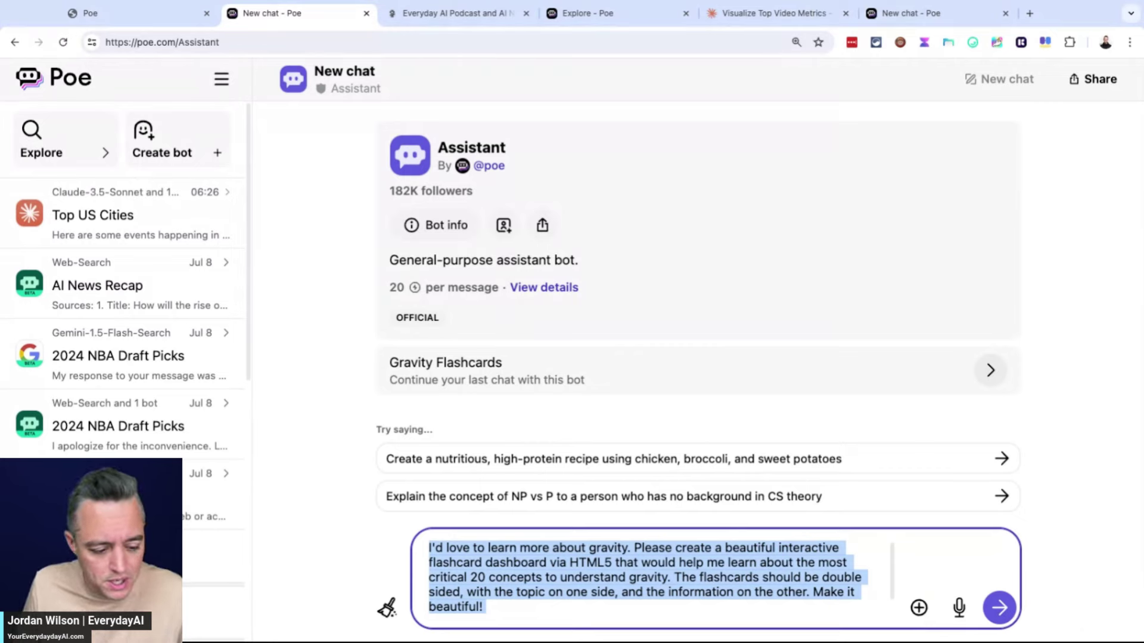
drag(486, 607, 547, 592)
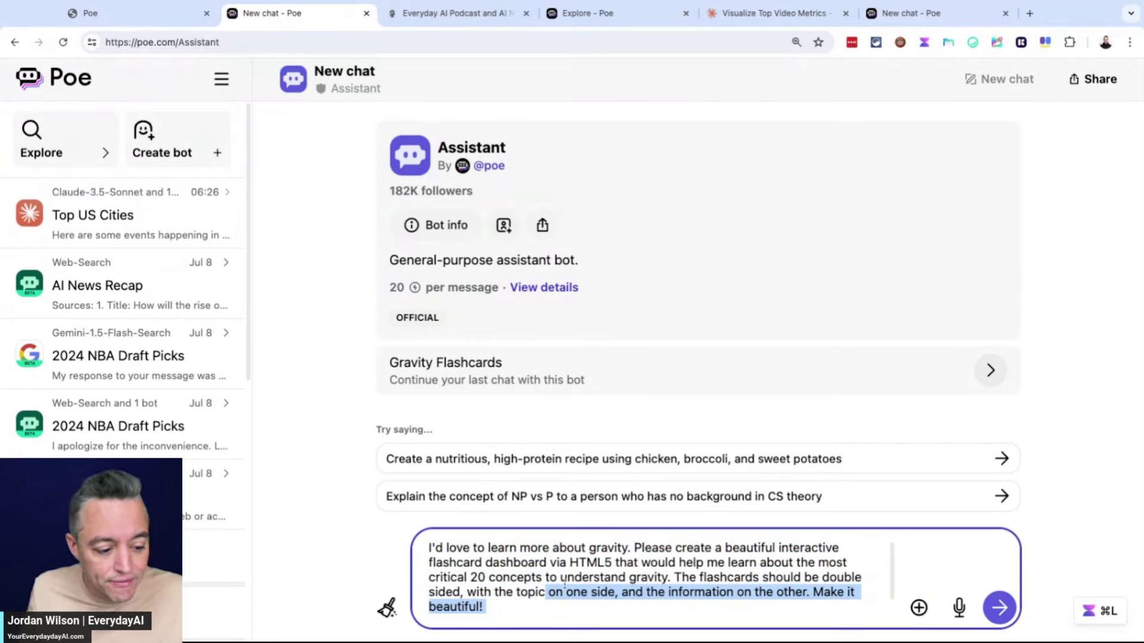
click(586, 561)
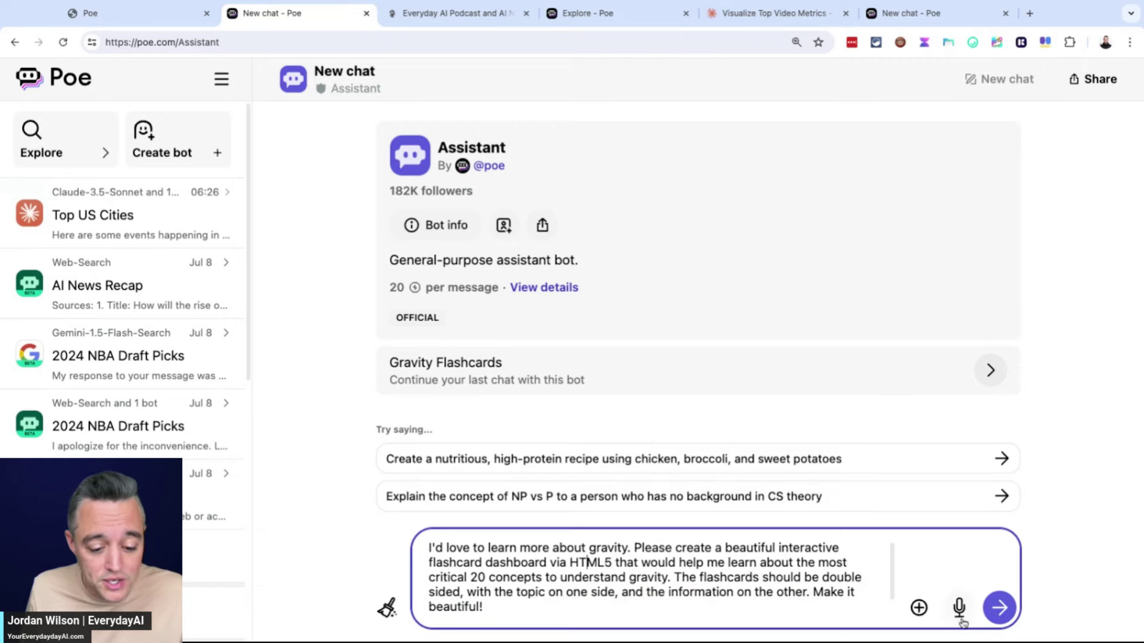
Send the flashcard prompt to Assistant and scroll through the generated HTML and its preview
click(997, 613)
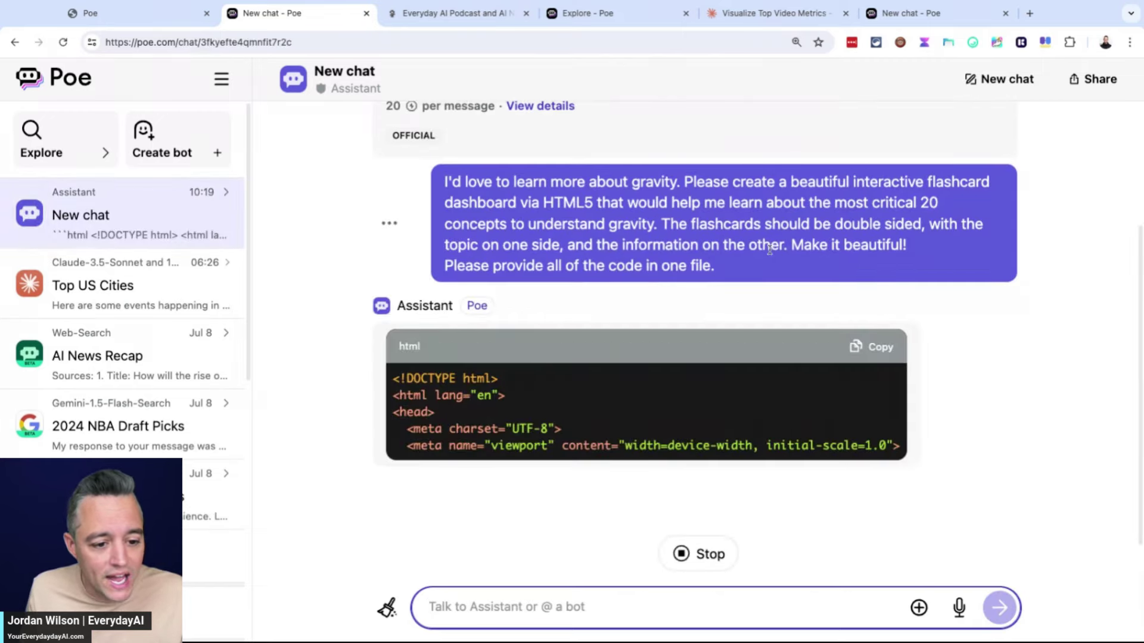
scroll(775, 251, up, 1)
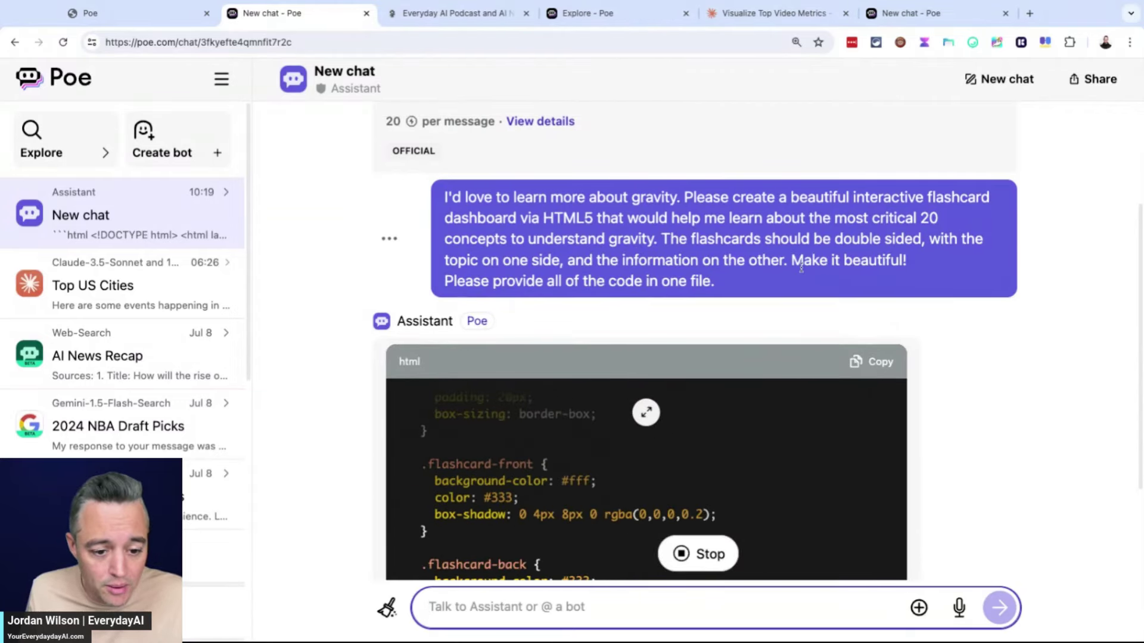
scroll(776, 263, down, 1)
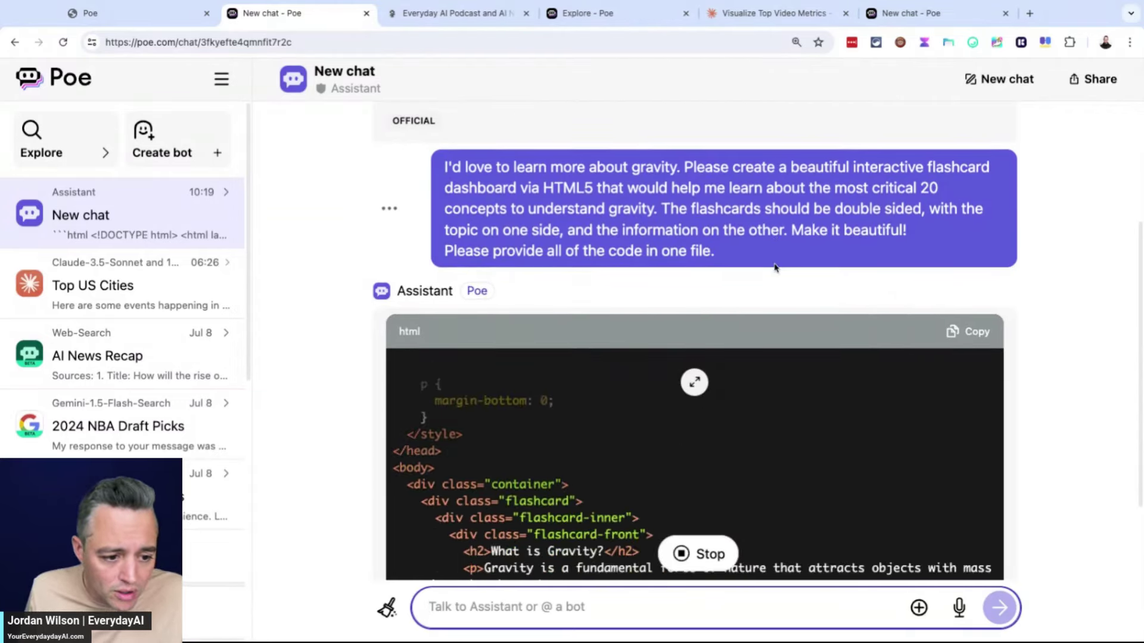
scroll(776, 268, down, 3)
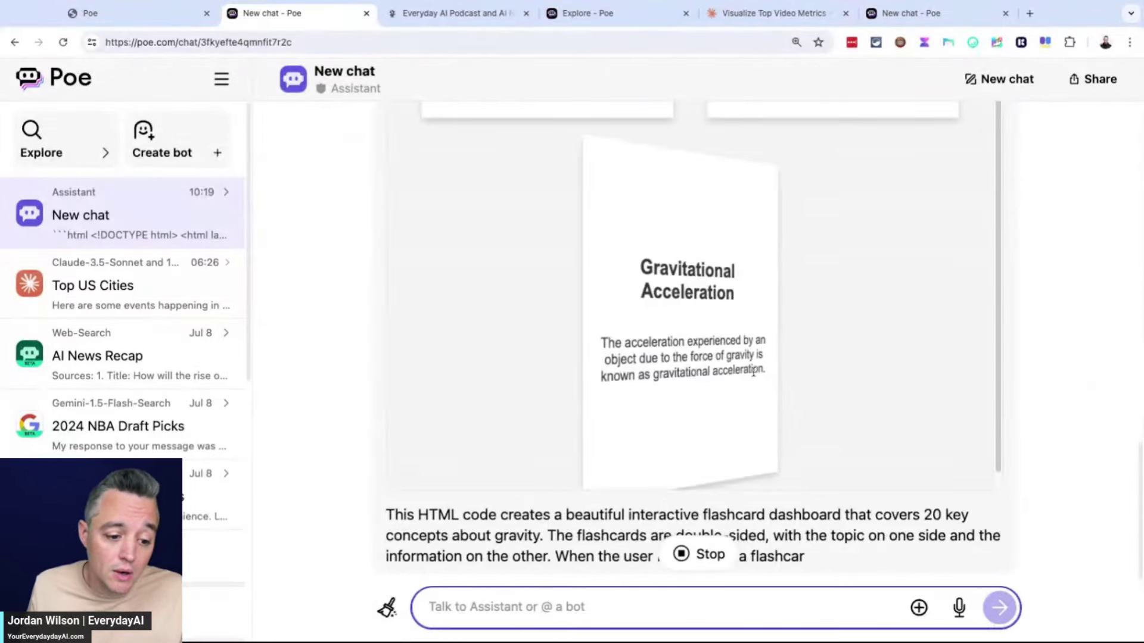
scroll(757, 375, up, 10)
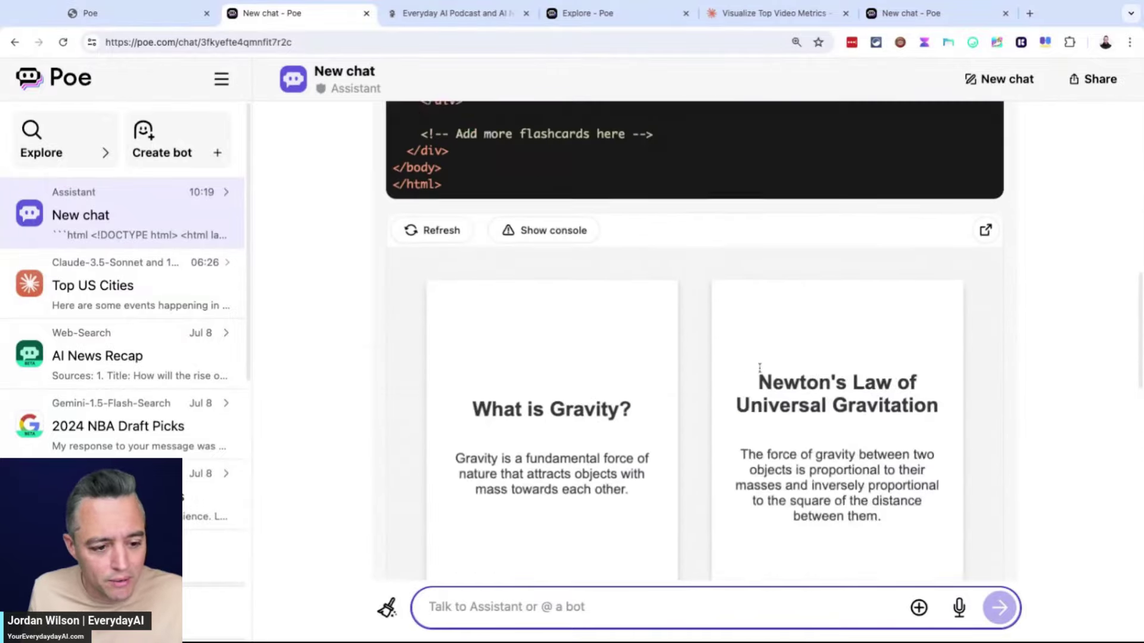
scroll(761, 370, down, 3)
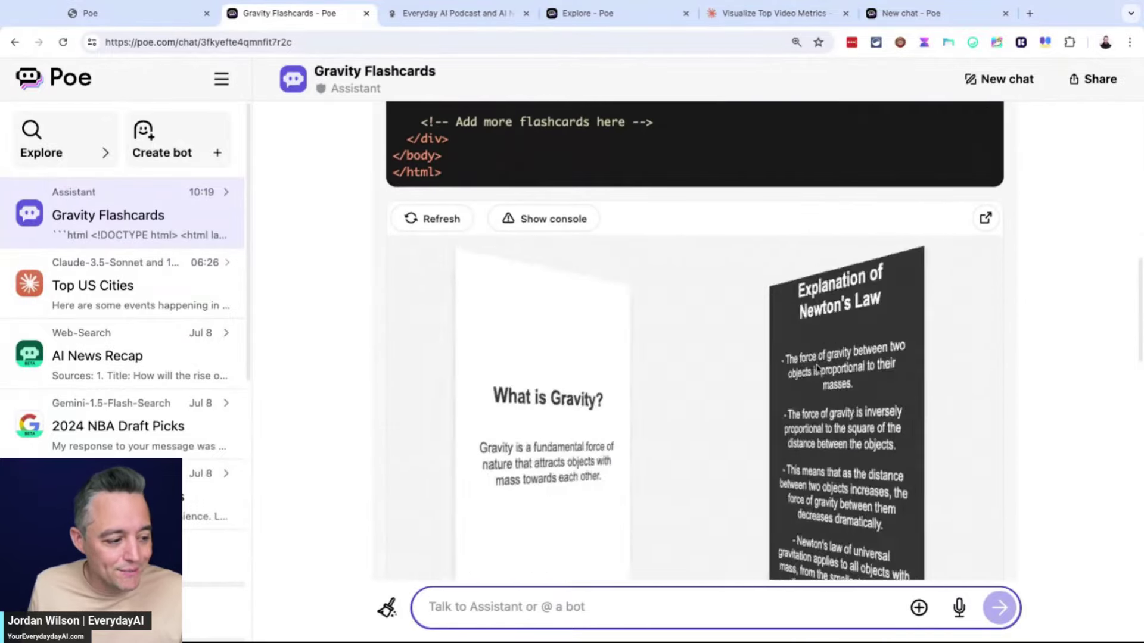
scroll(685, 391, down, 7)
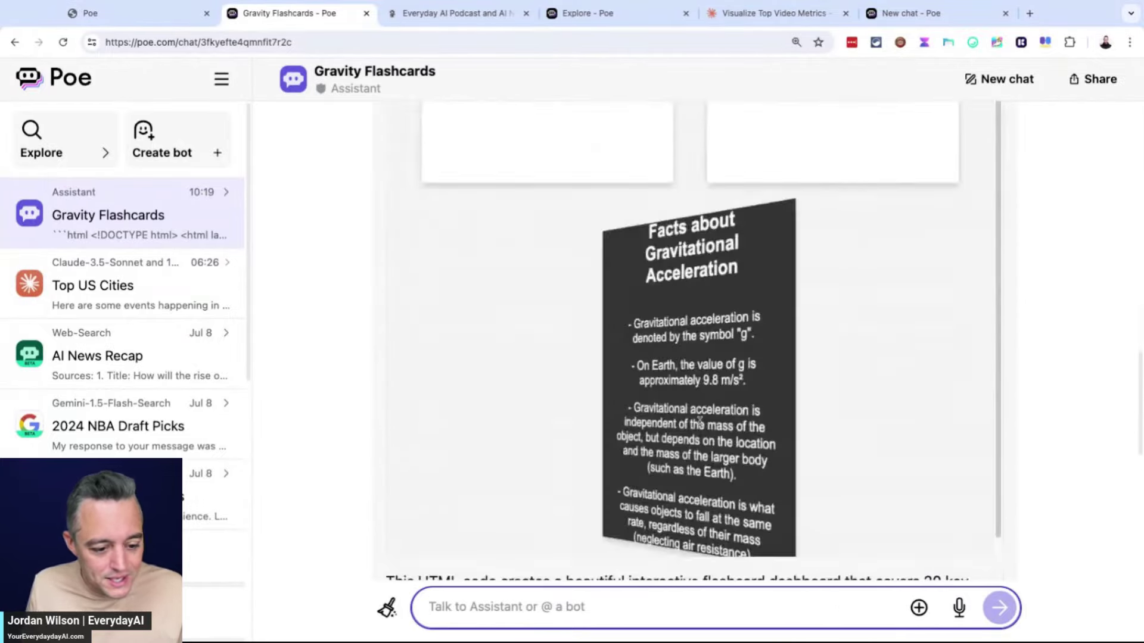
scroll(701, 419, up, 3)
scroll(701, 419, up, 7)
scroll(933, 258, down, 1)
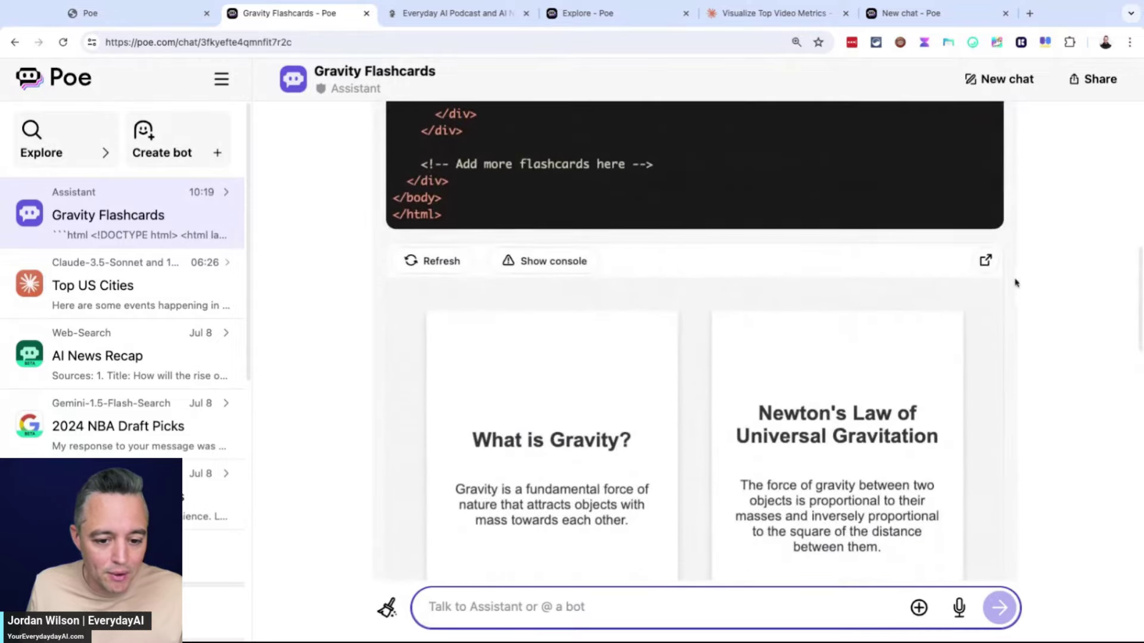
click(987, 262)
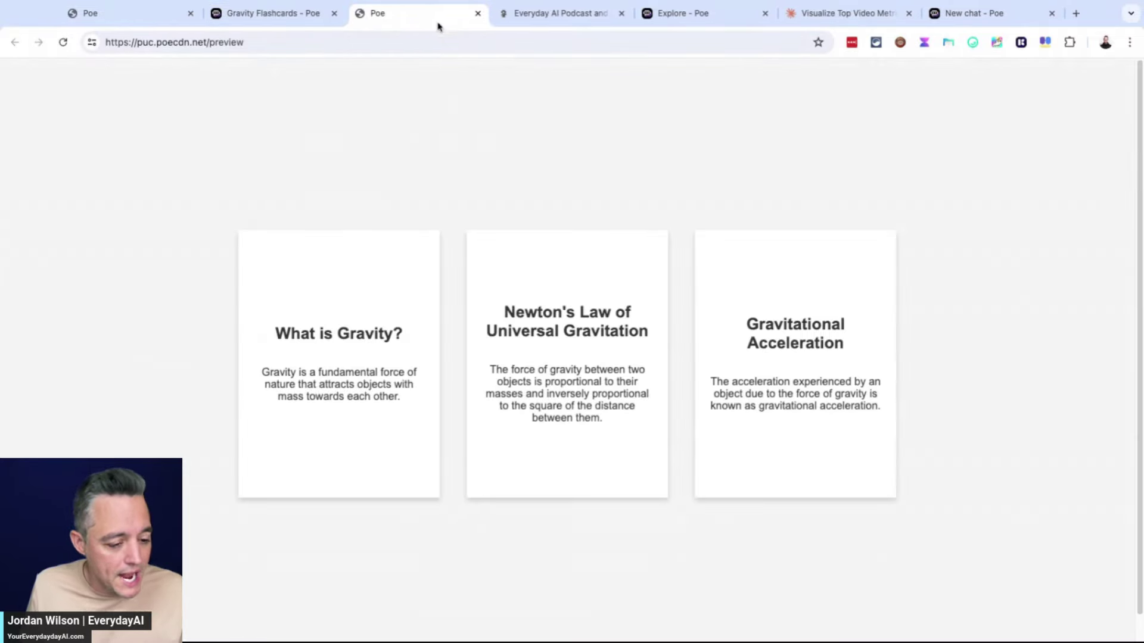
scroll(930, 324, down, 1)
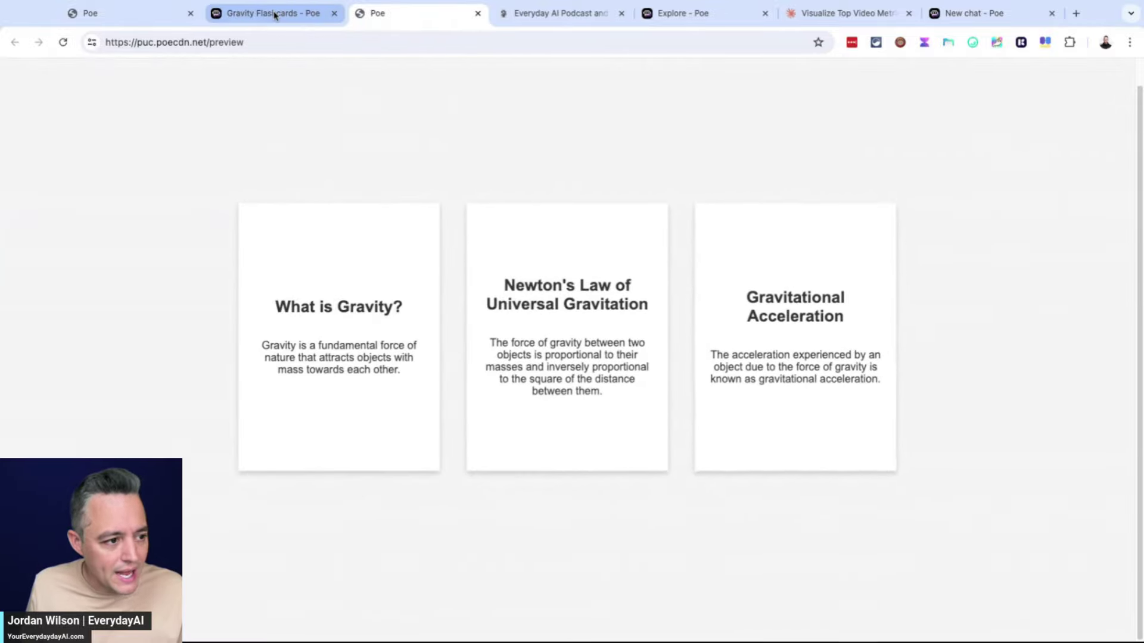
click(273, 13)
scroll(468, 380, down, 10)
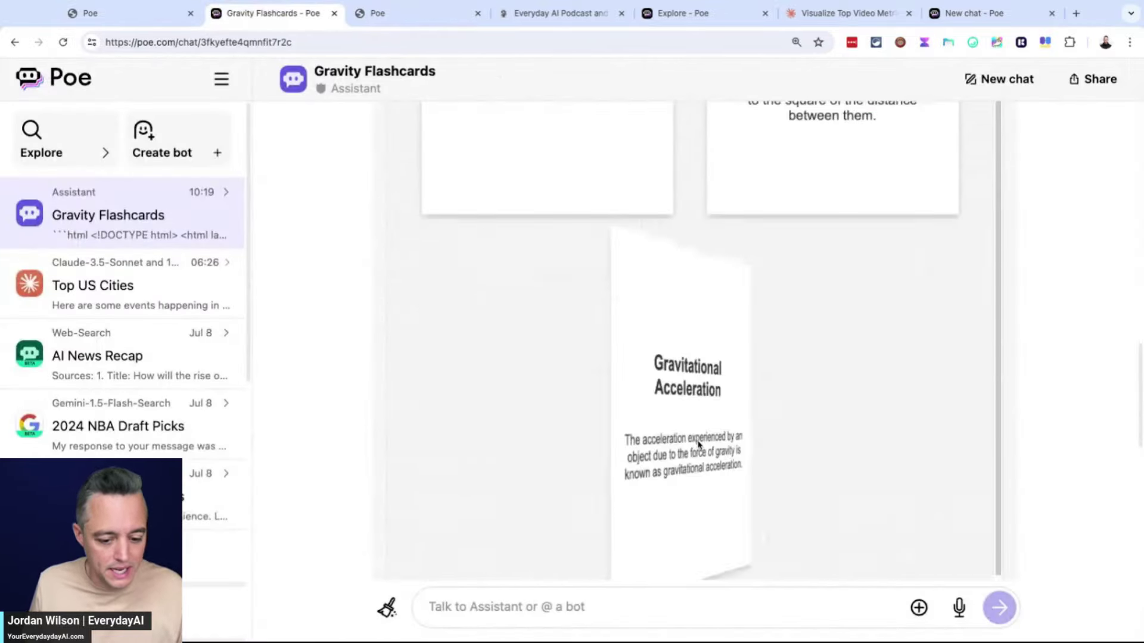
scroll(605, 512, down, 4)
click(543, 605)
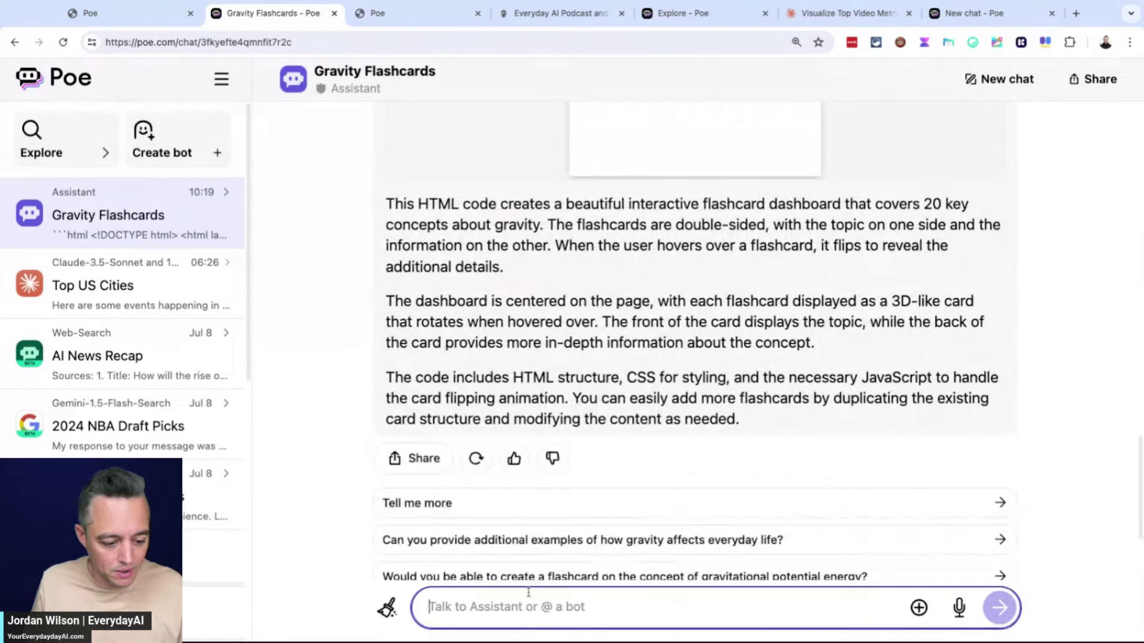
Send Assistant a follow-up: 'this only gave me 3. please give me all 20' and more colorful
text(this only gave m)
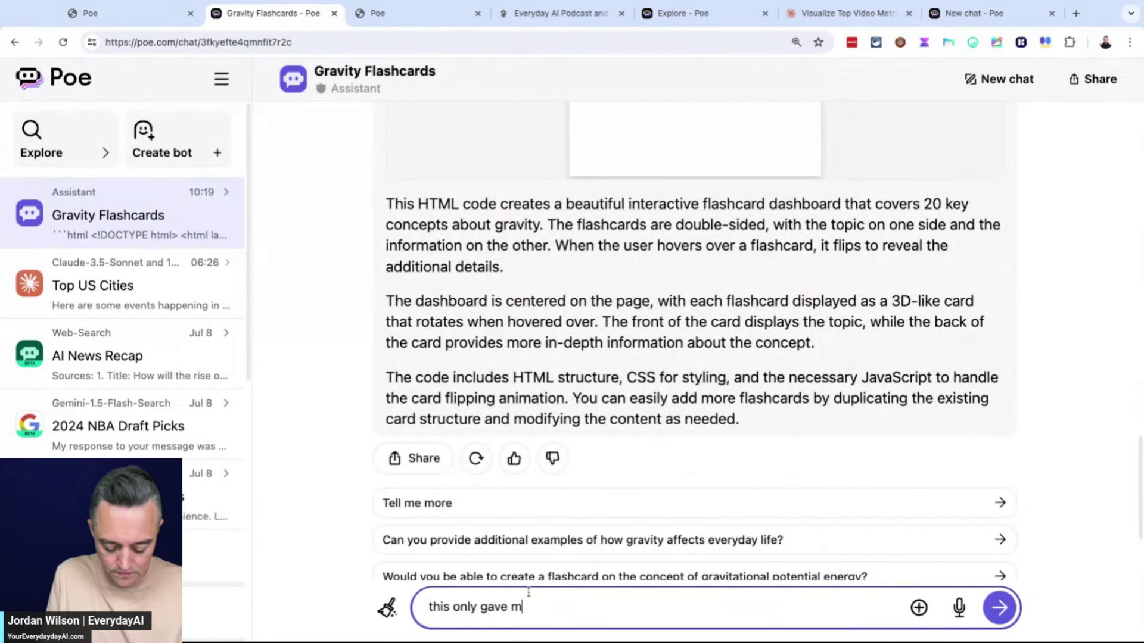
text(e 3. please giv)
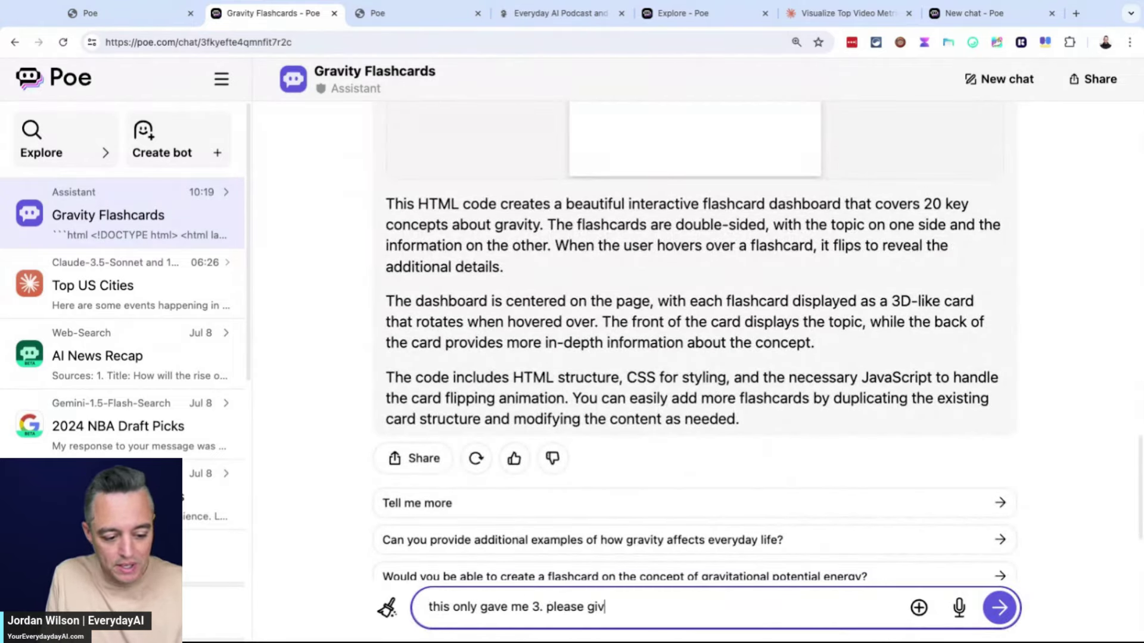
text(e me all 20. )
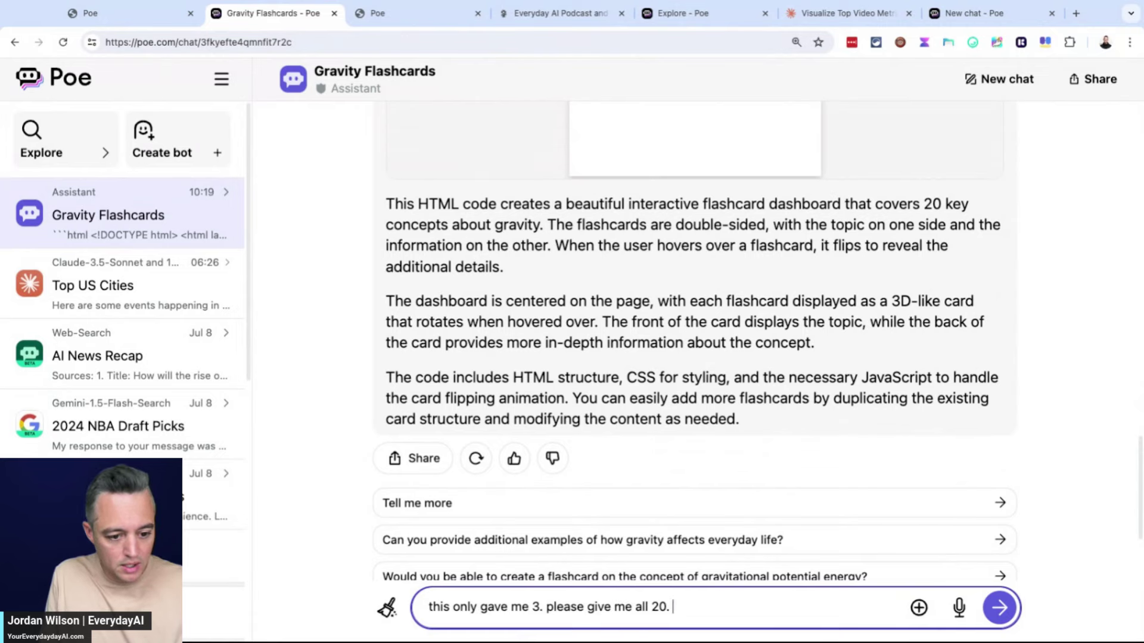
text(and please make the more)
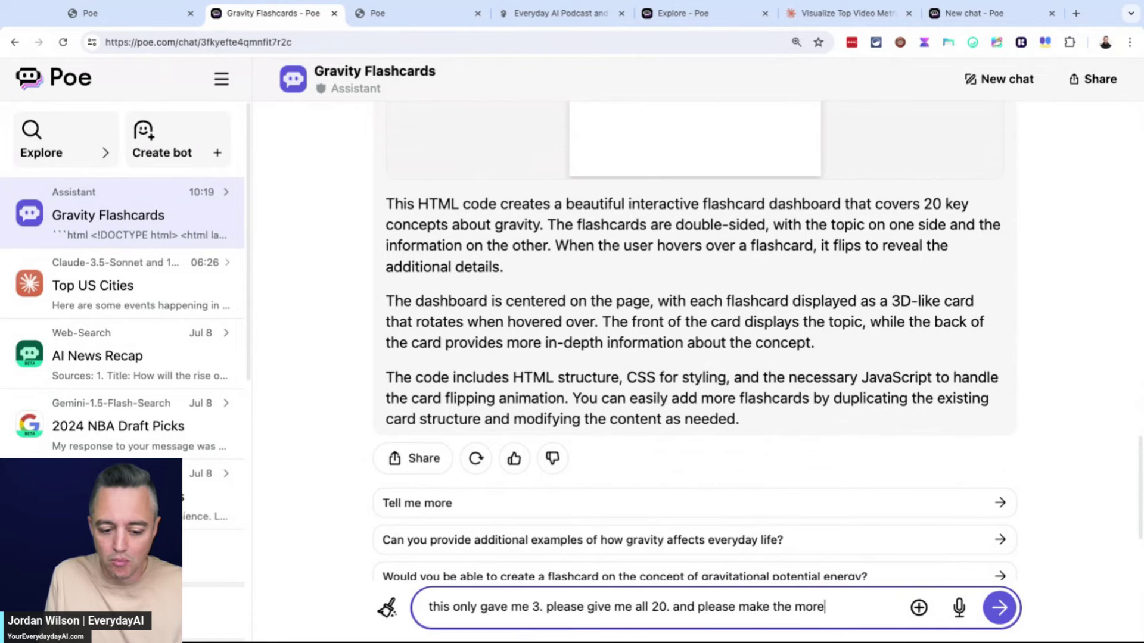
text( colorful.)
key(Return)
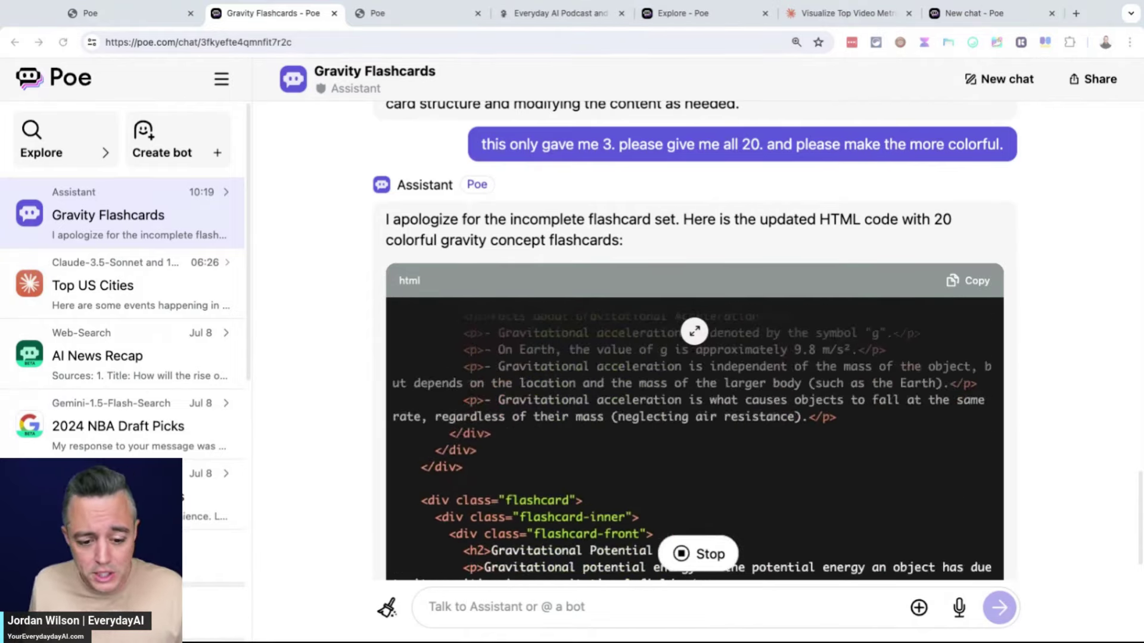
click(655, 606)
scroll(966, 357, up, 3)
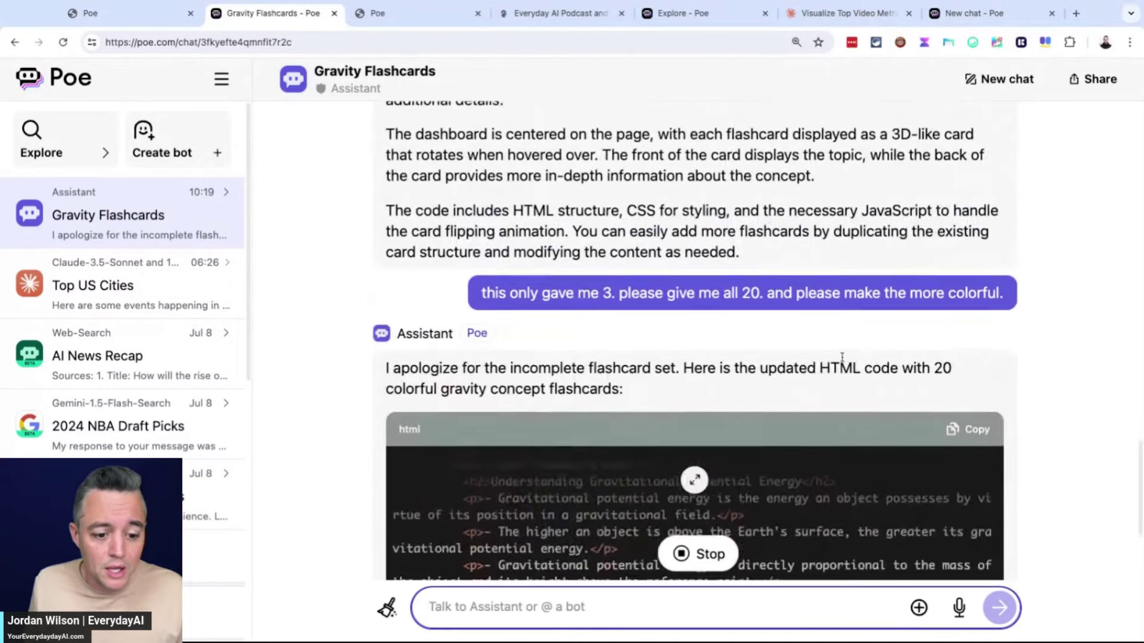
triple_click(723, 301)
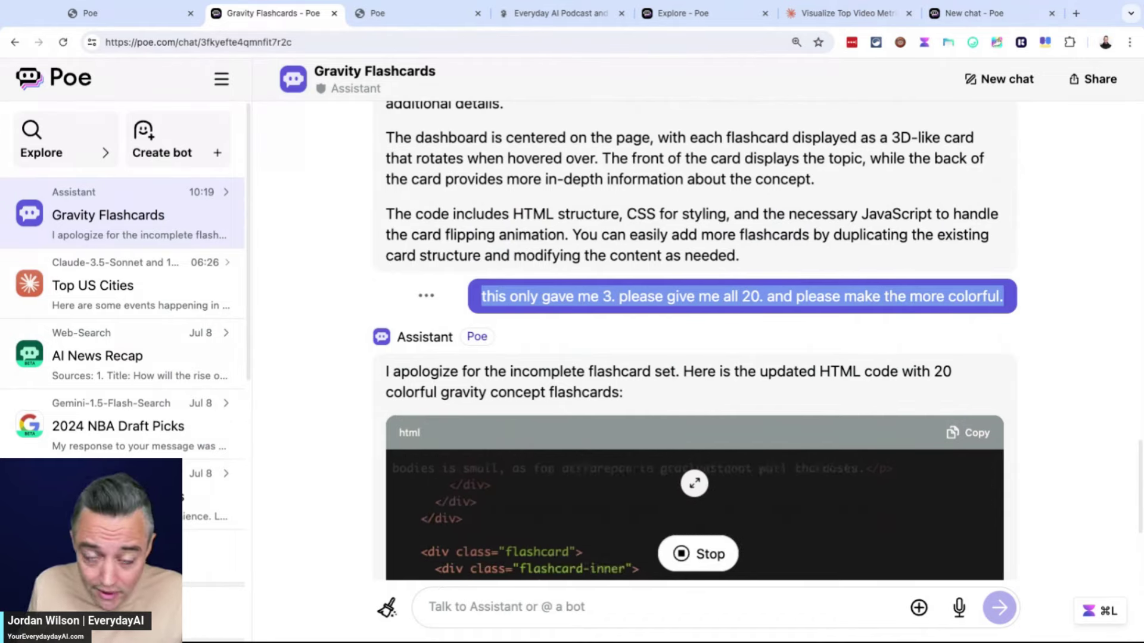
scroll(1002, 310, down, 5)
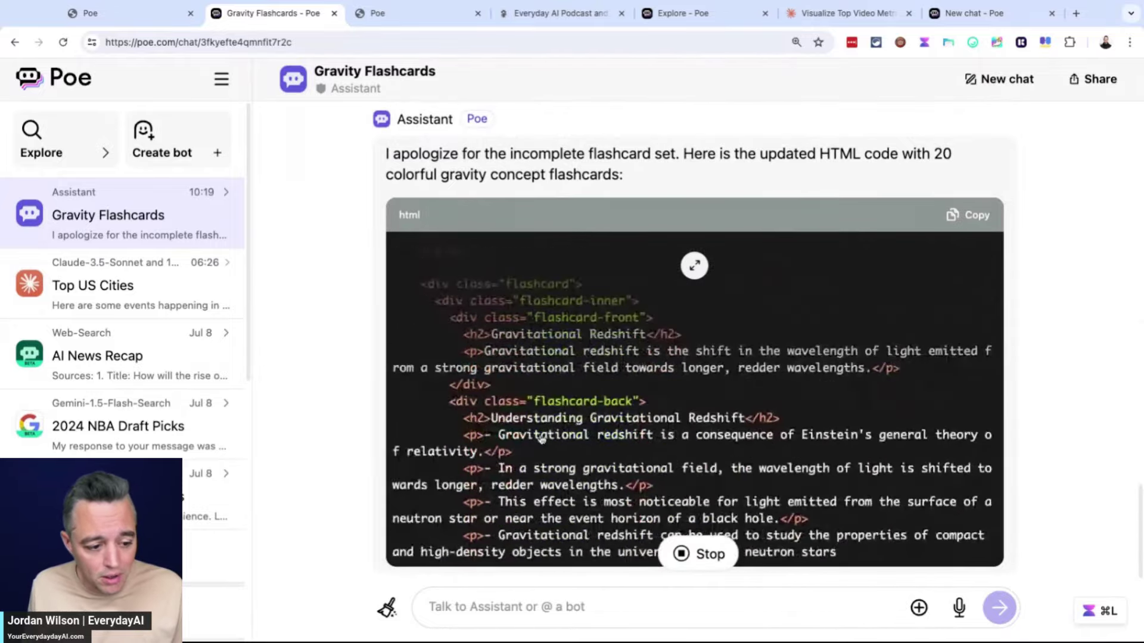
scroll(715, 429, up, 5)
scroll(554, 419, down, 5)
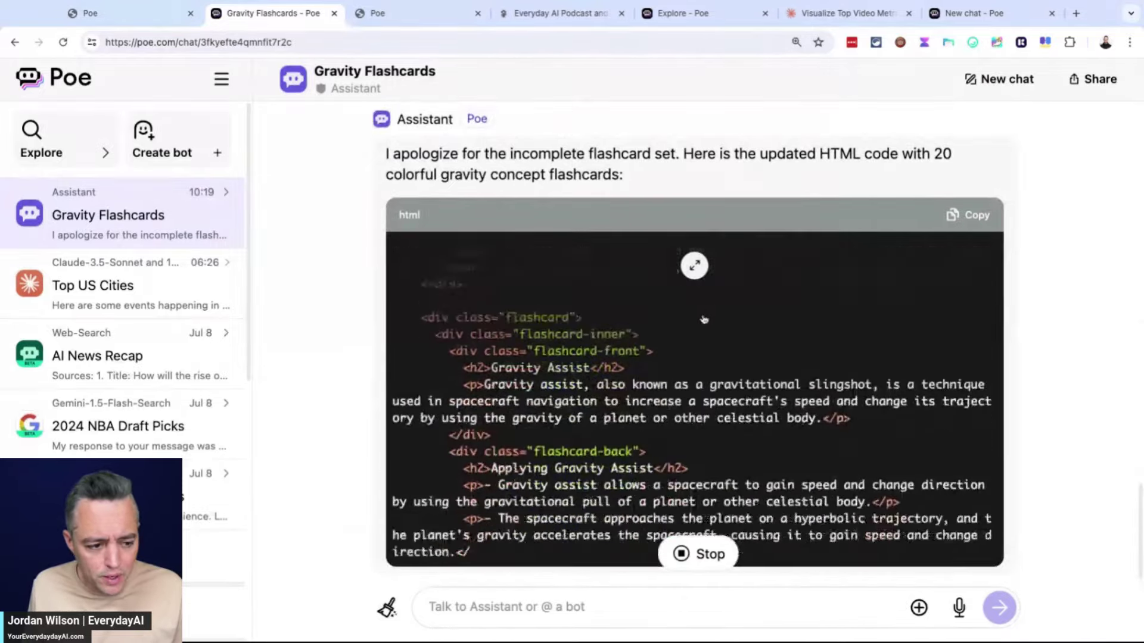
scroll(613, 240, up, 5)
scroll(613, 240, up, 2)
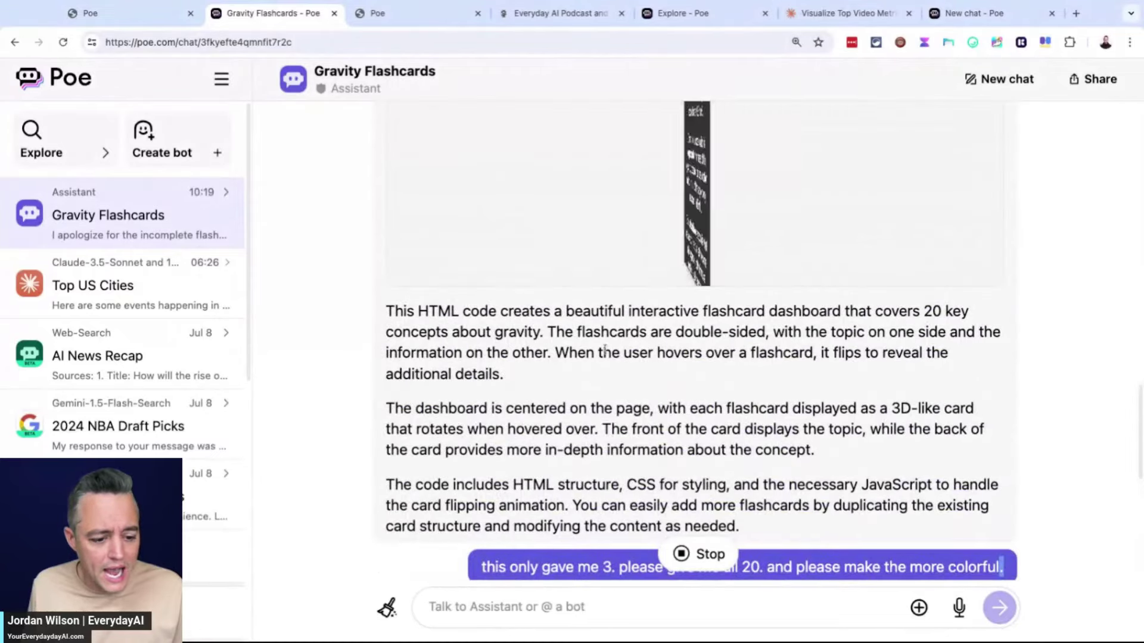
drag(516, 484, 788, 485)
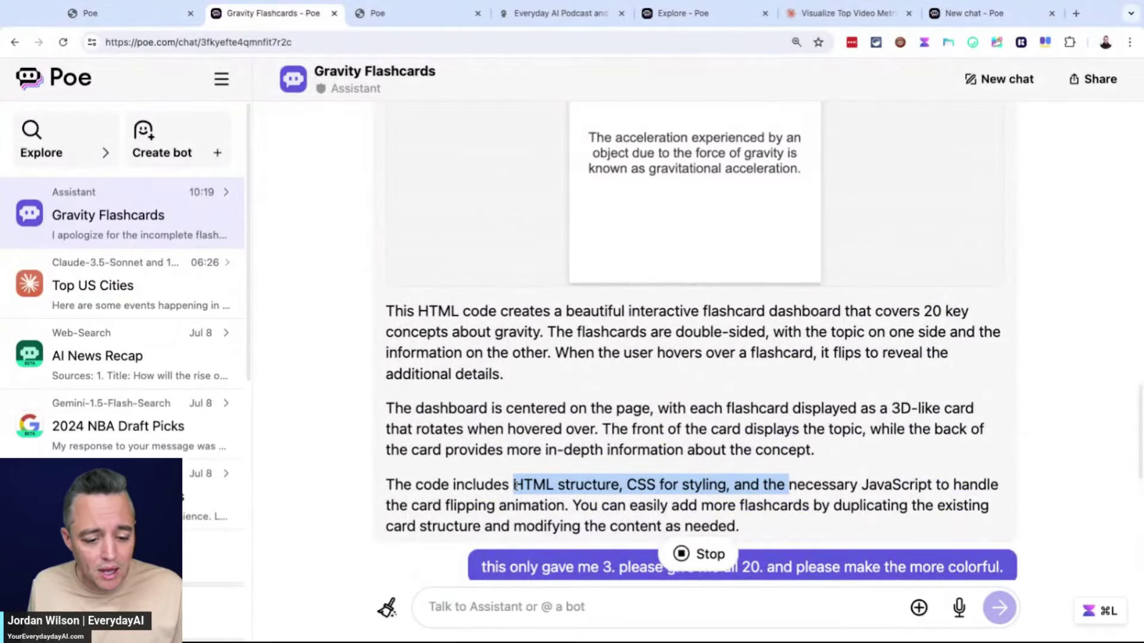
scroll(897, 462, up, 8)
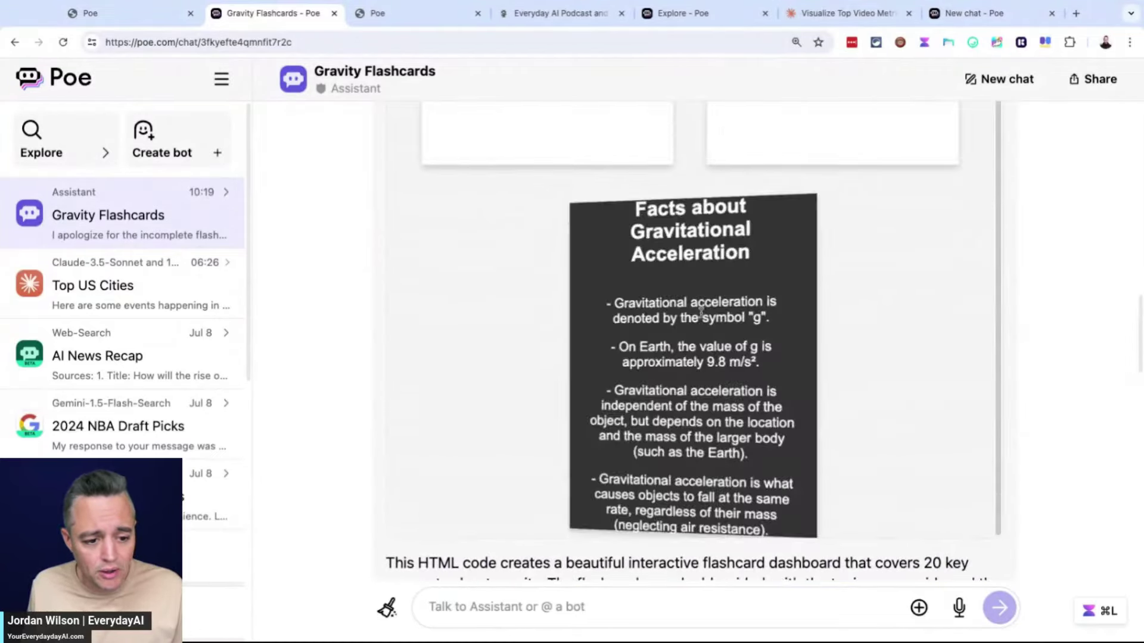
Open the colorful flashcard preview in a new tab, then switch to the Claude dashboard chat
scroll(652, 251, up, 1)
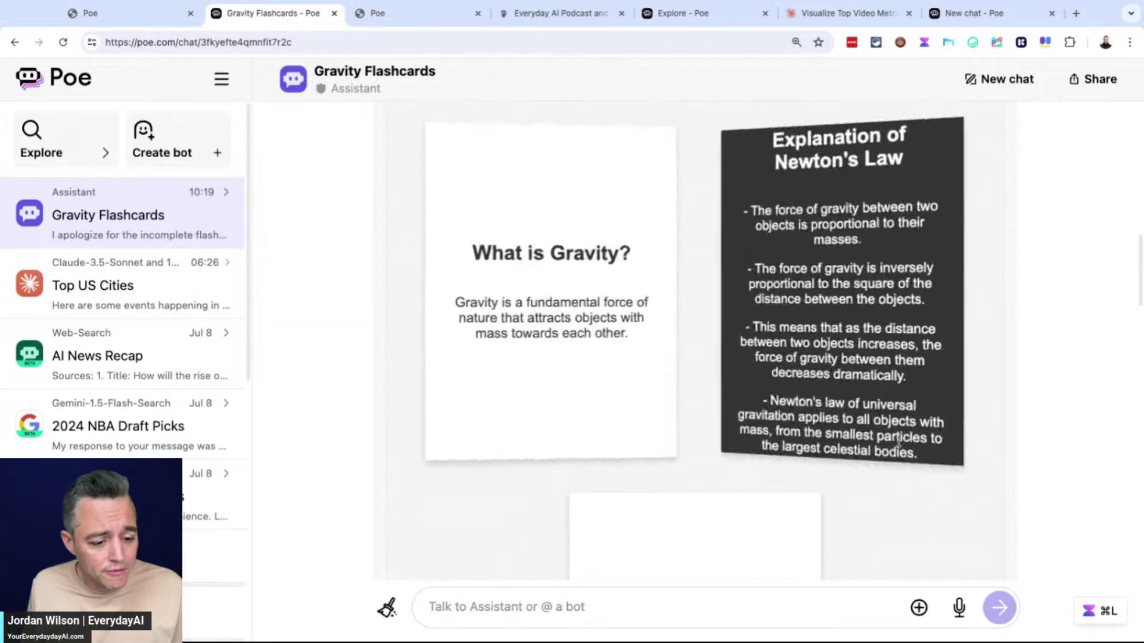
scroll(1044, 413, down, 15)
scroll(1043, 417, up, 5)
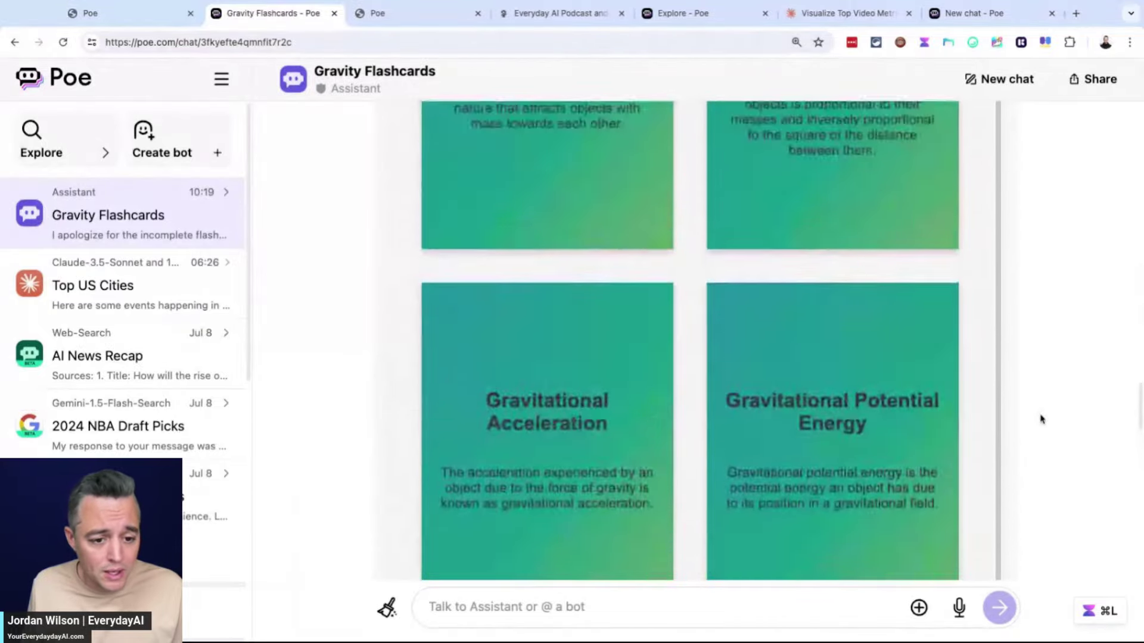
scroll(1040, 417, up, 5)
click(984, 263)
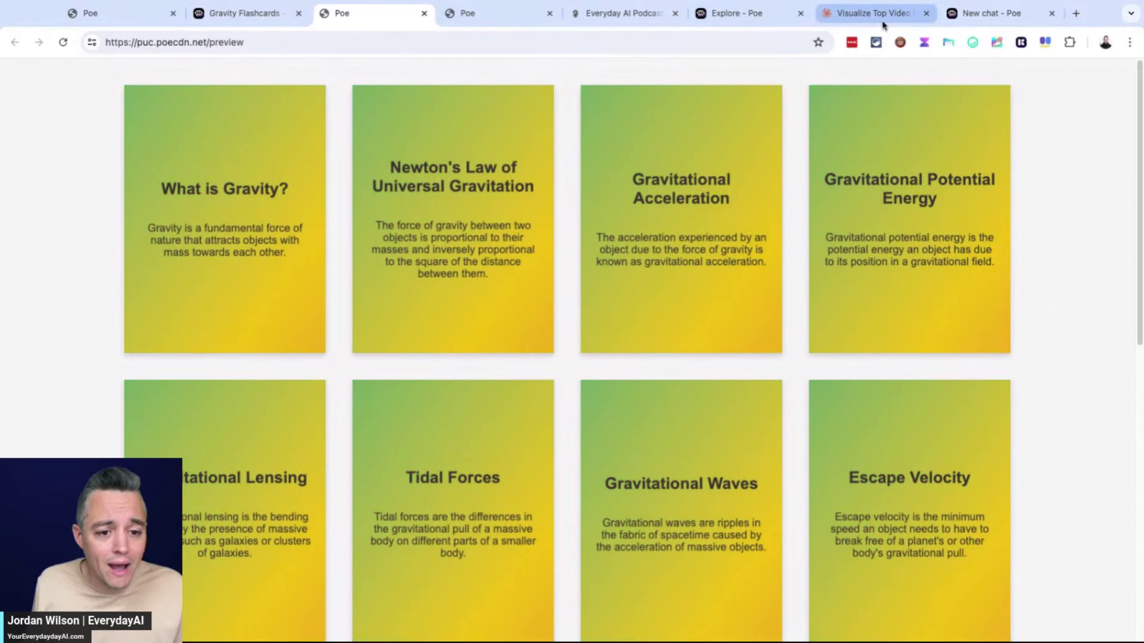
click(876, 13)
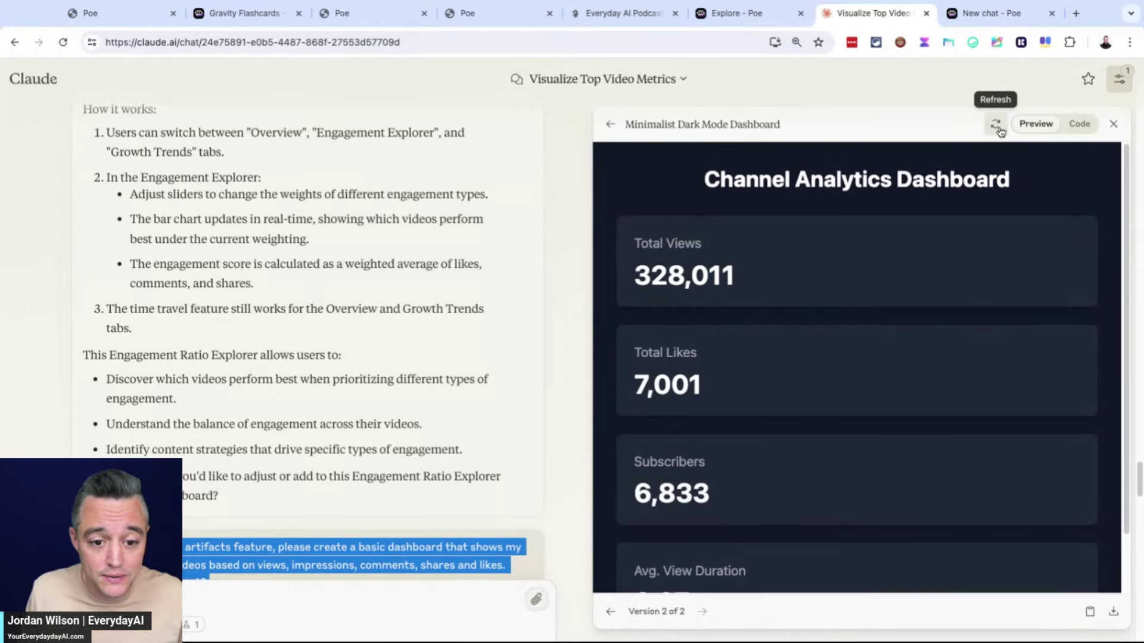
Refresh the Channel Analytics Dashboard artifact preview in Claude
click(1006, 128)
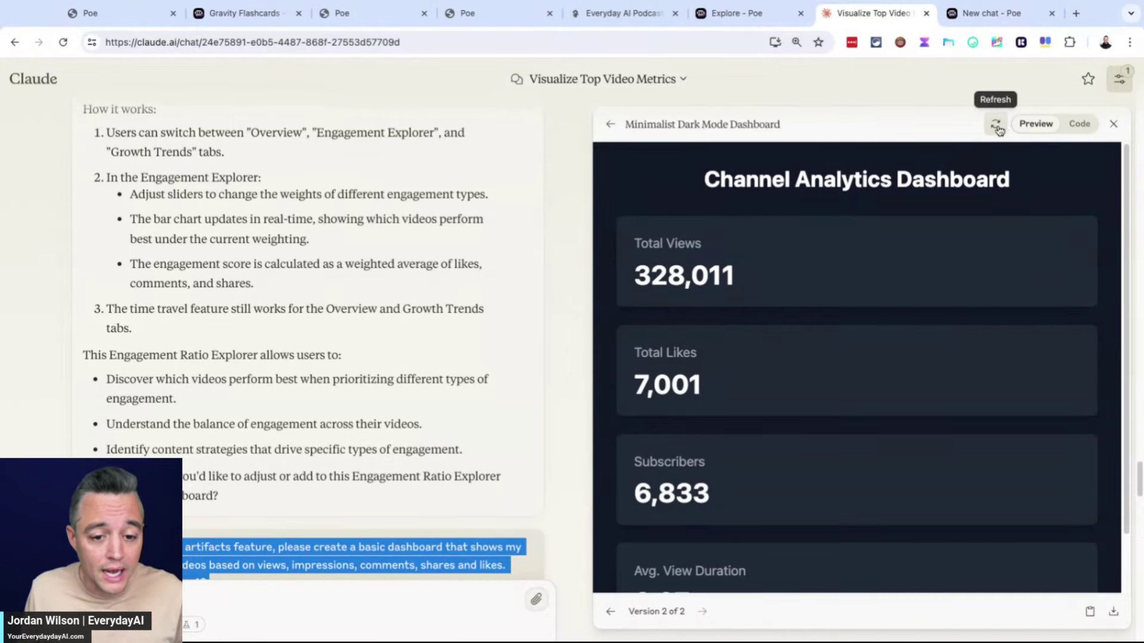
scroll(903, 354, down, 1)
scroll(818, 231, up, 1)
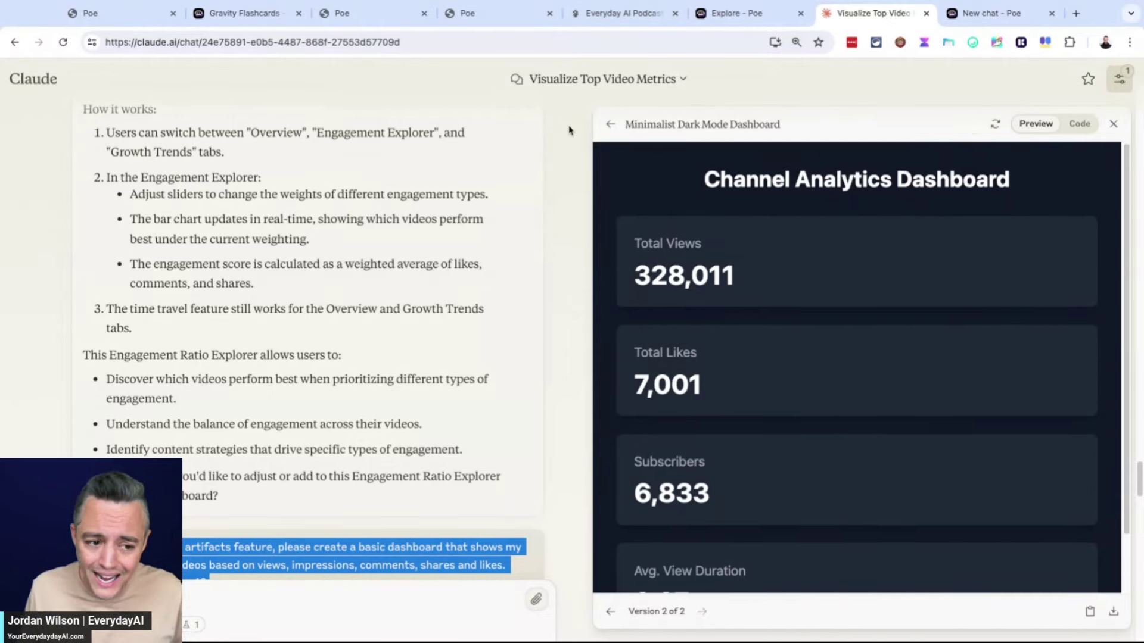
Open the Minimalist Dark Mode Dashboard artifact, then return to Poe's flashcard preview tab
click(611, 129)
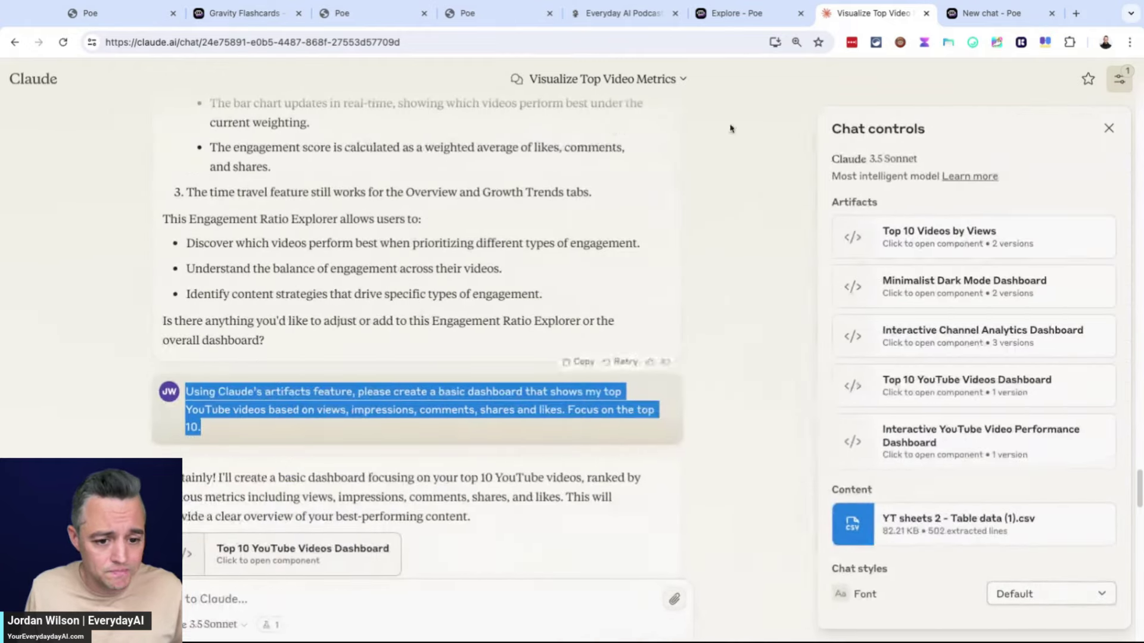
click(1017, 306)
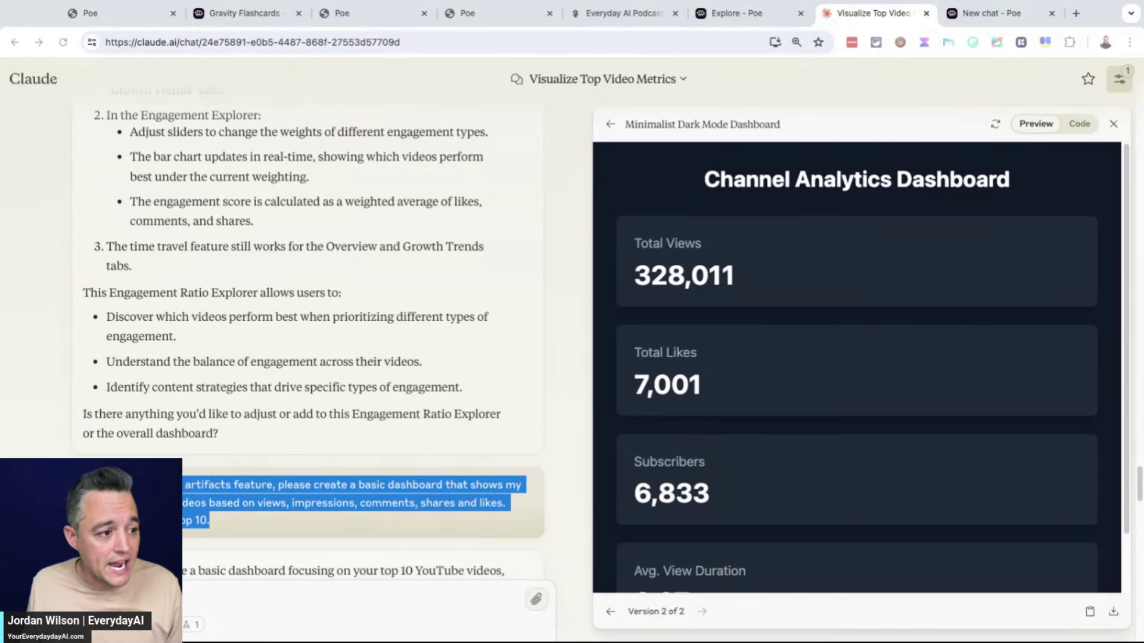
click(256, 13)
click(355, 14)
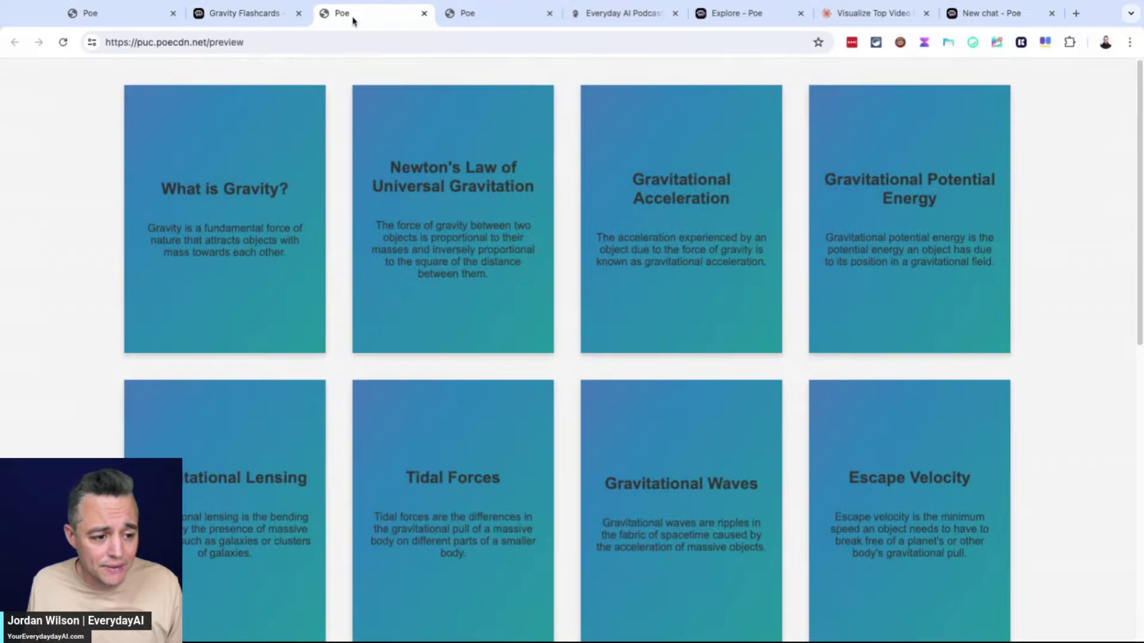
click(276, 15)
scroll(507, 566, down, 10)
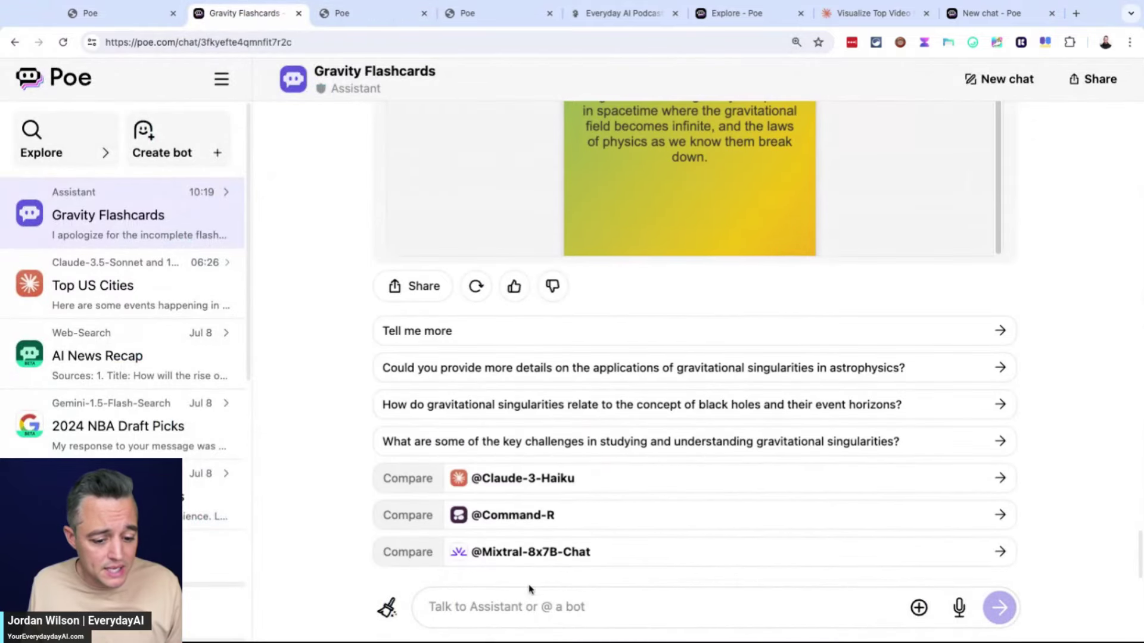
click(571, 606)
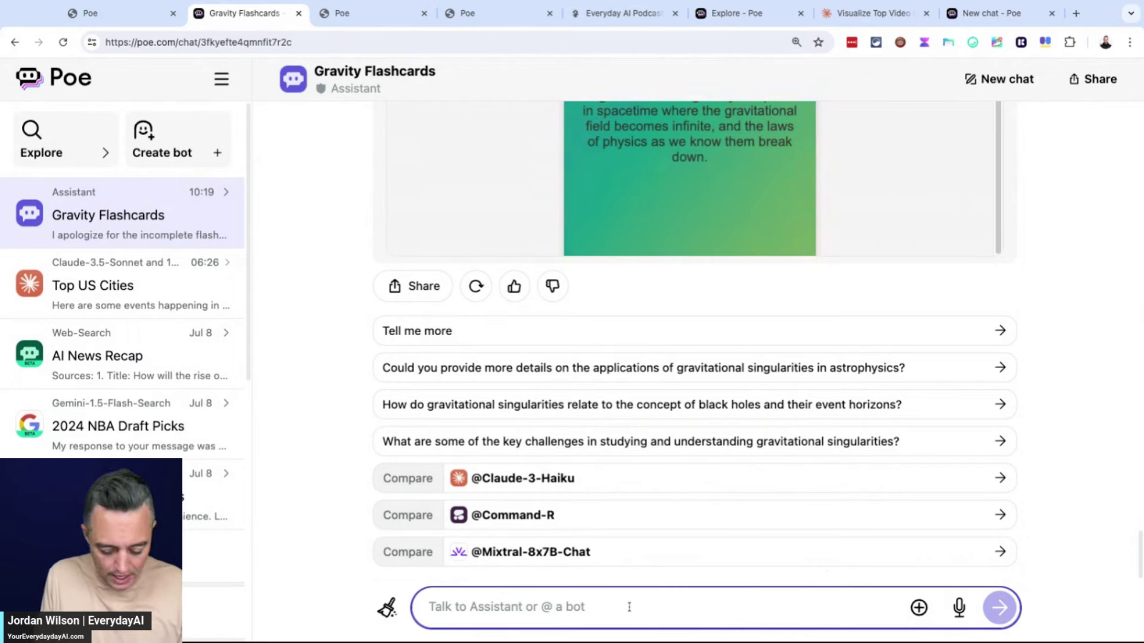
text(@so)
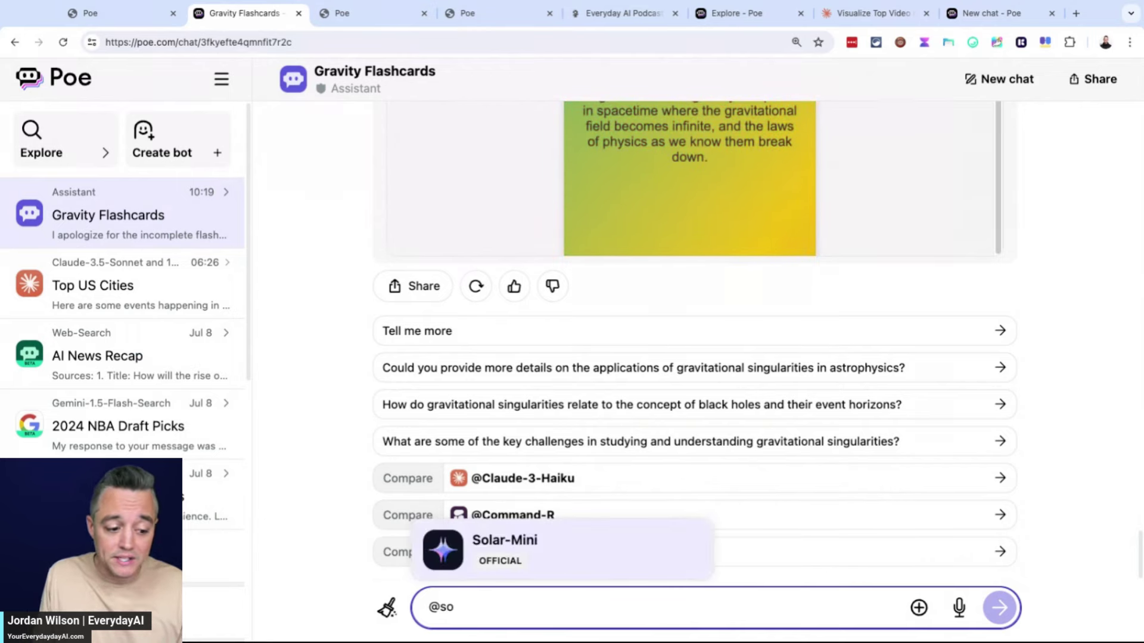
key(BackSpace)
key(BackSpace)
text(cl)
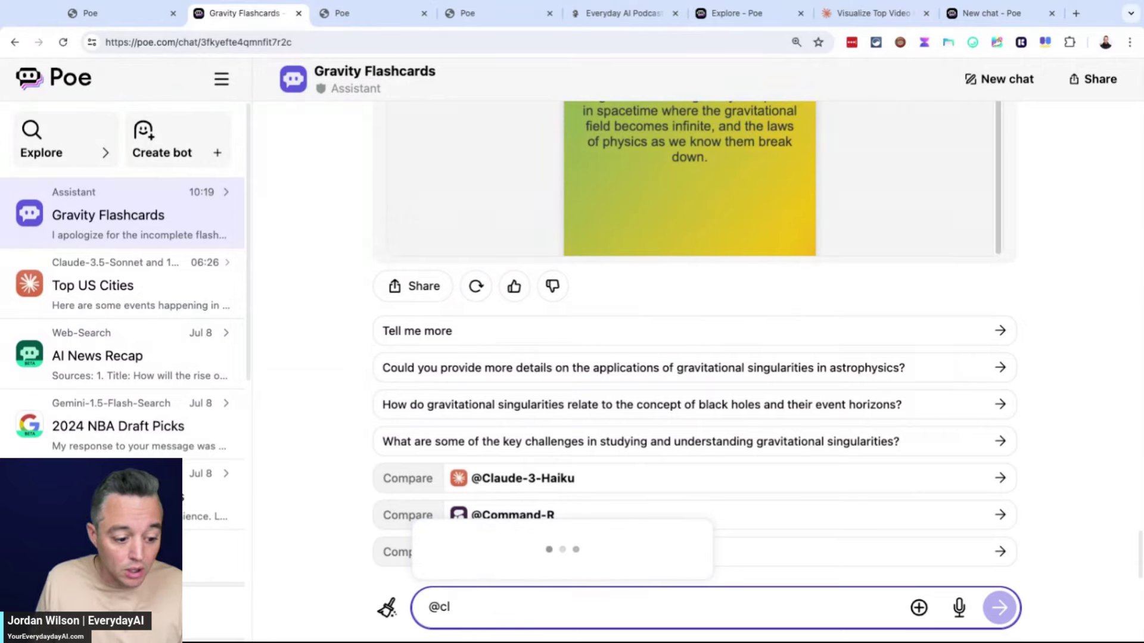
click(594, 308)
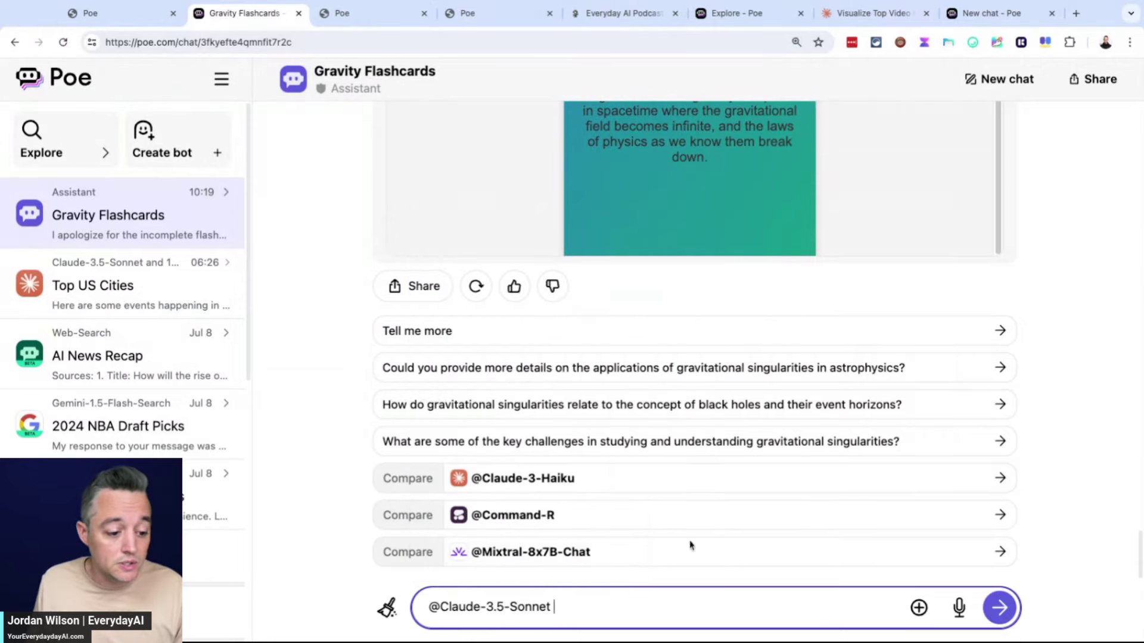
Paste the top-10 YouTube videos dashboard prompt and attach 'YT sheets 2 - Table data (1).csv'
key(shift+Return)
key(shift+Return)
text(Using Poe’s "Previews" functionality, please create a basic dashboard that shows my top YouTube videos based on views, impressions, comments, shares and likes. Focus on the top 10. I’ve attached the spreadsheet that contains the data that you will use.)
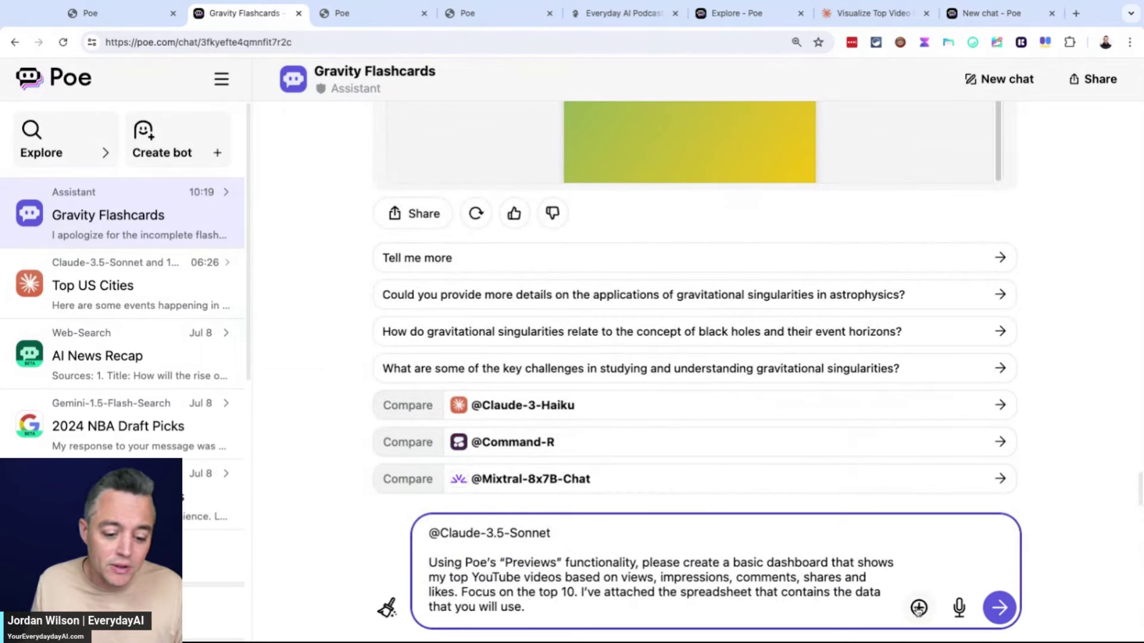
click(918, 608)
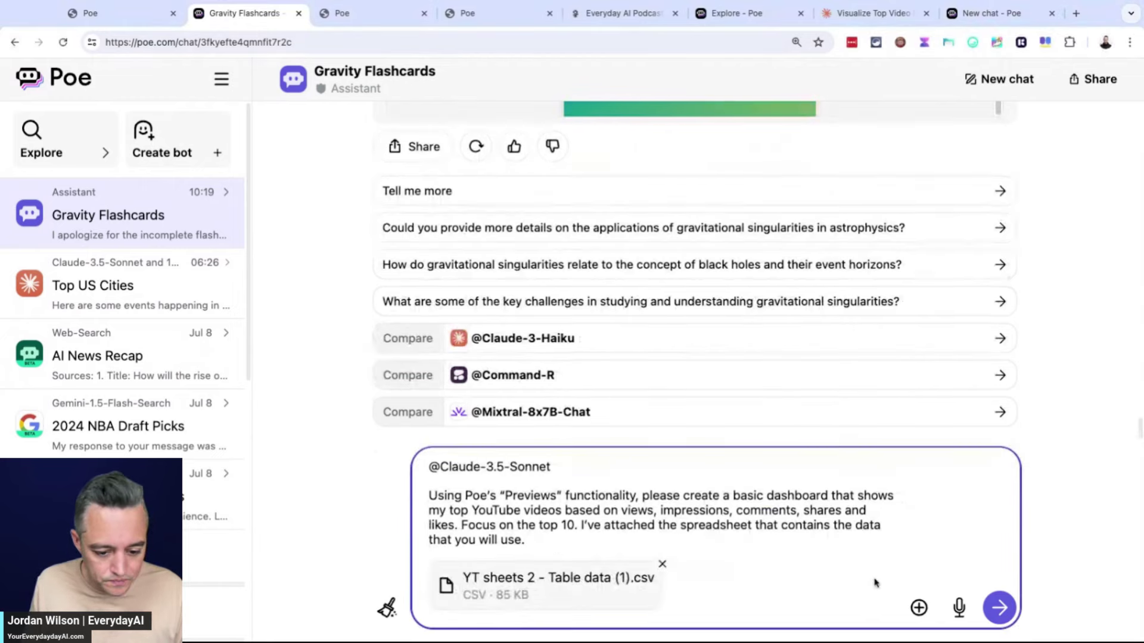
Send the dashboard request with the CSV to Claude-3.5-Sonnet and review its reply
click(998, 608)
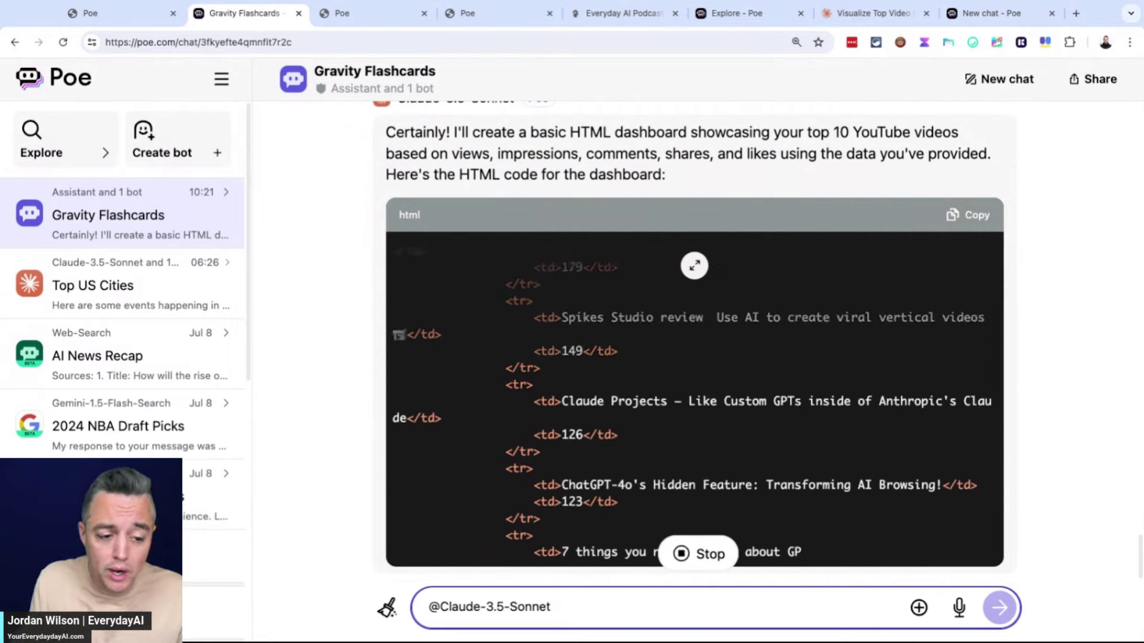
scroll(694, 339, up, 6)
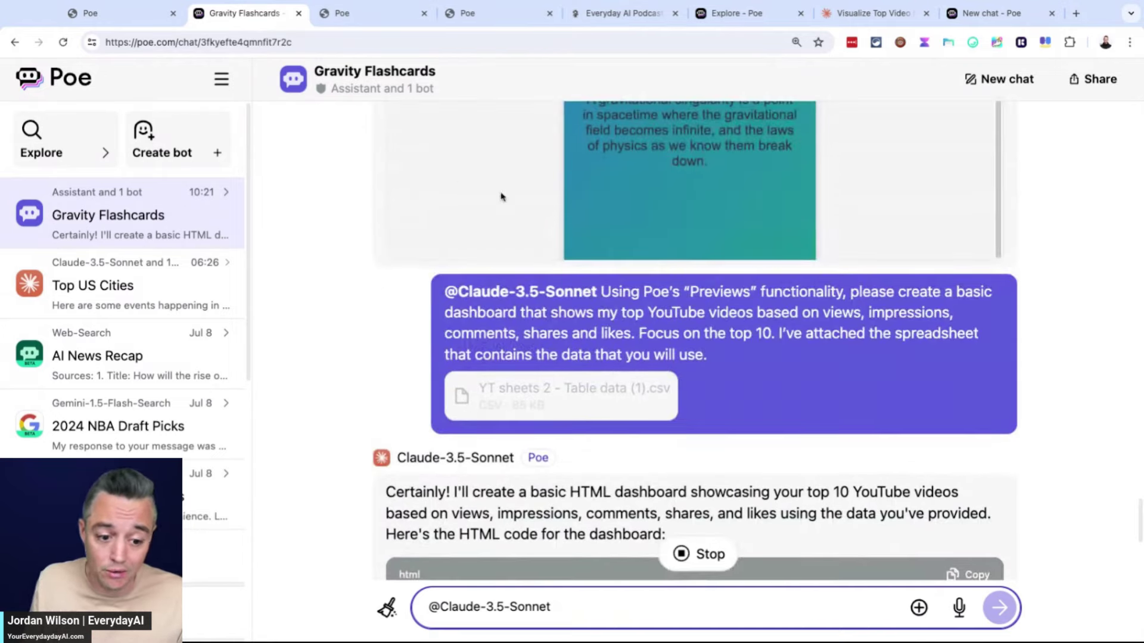
drag(765, 292, 601, 292)
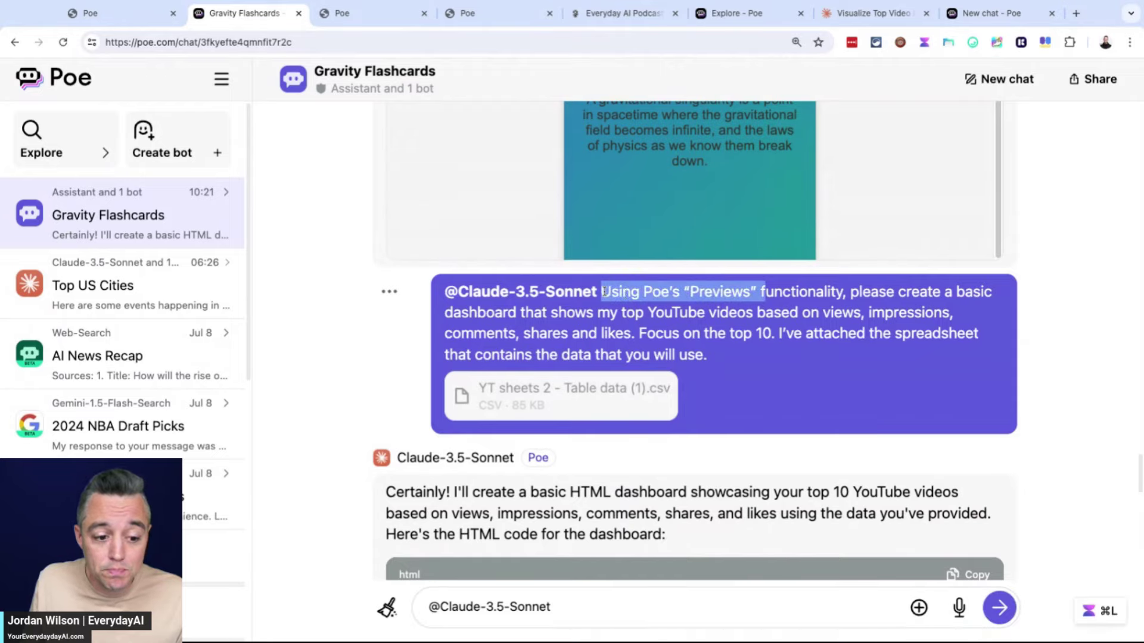
scroll(1083, 326, down, 10)
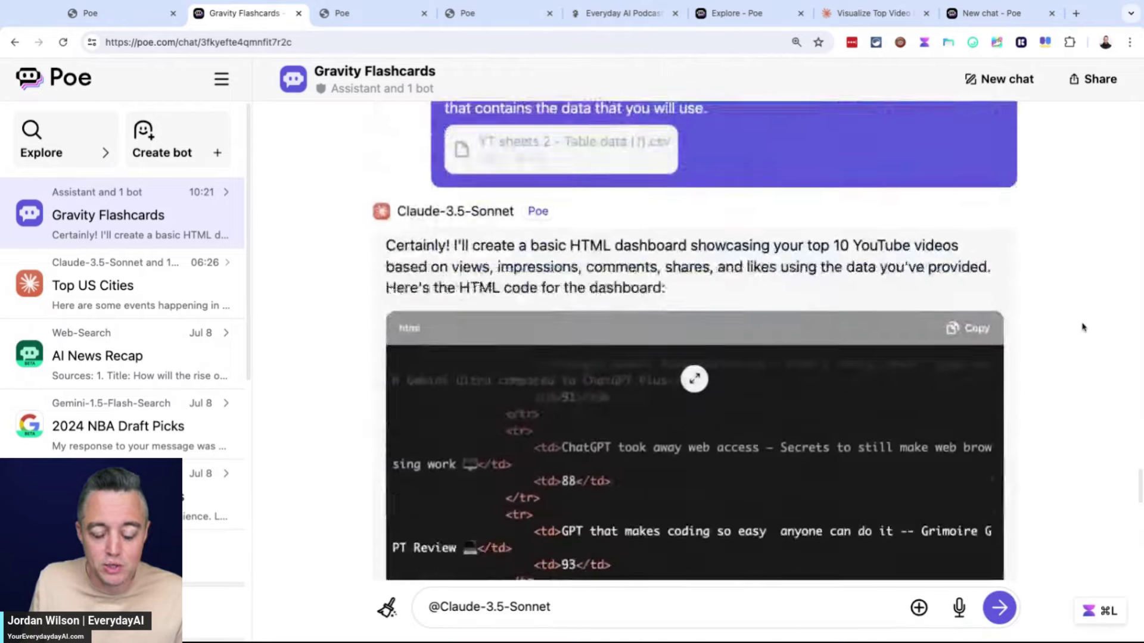
scroll(1083, 326, down, 5)
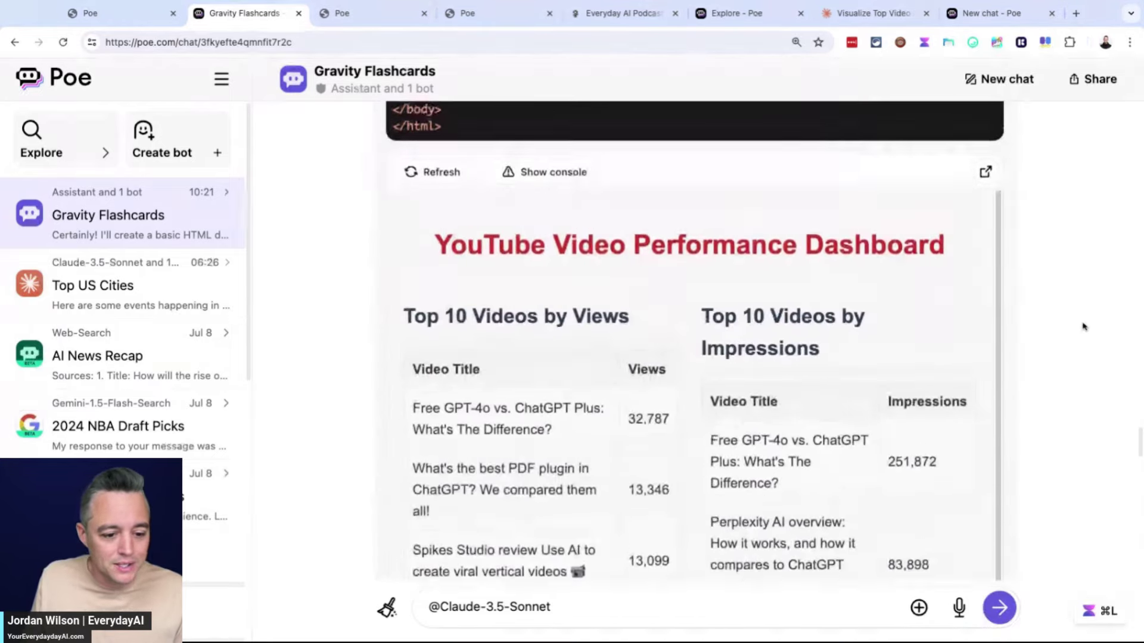
scroll(1082, 326, up, 2)
Open the YouTube Video Performance Dashboard full-page and review its top-10 tables
click(986, 149)
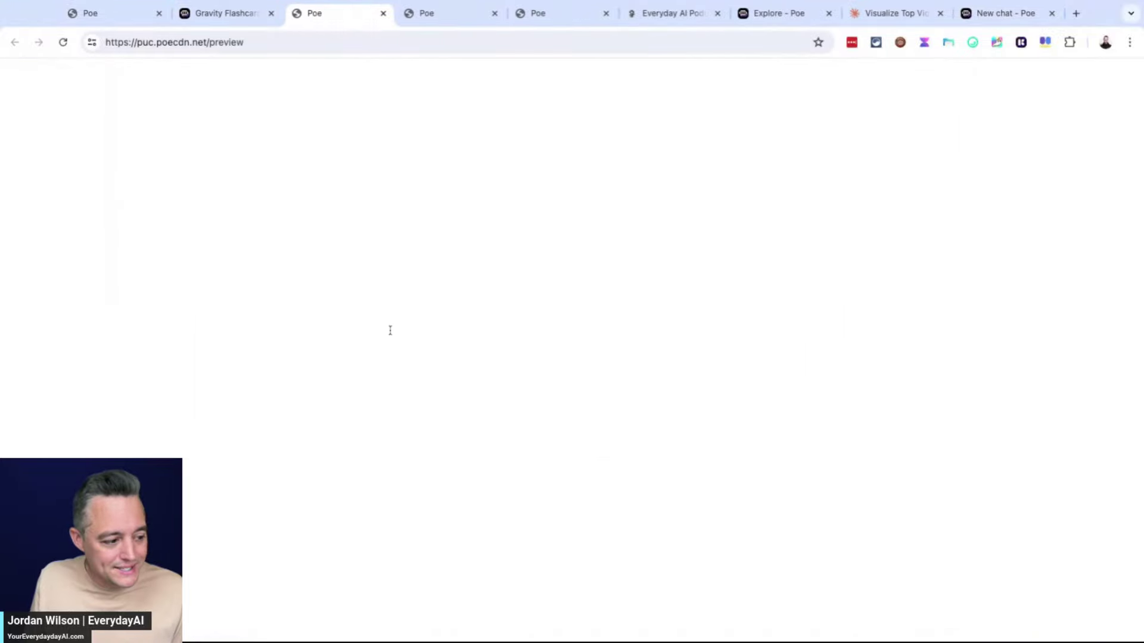
scroll(825, 305, down, 1)
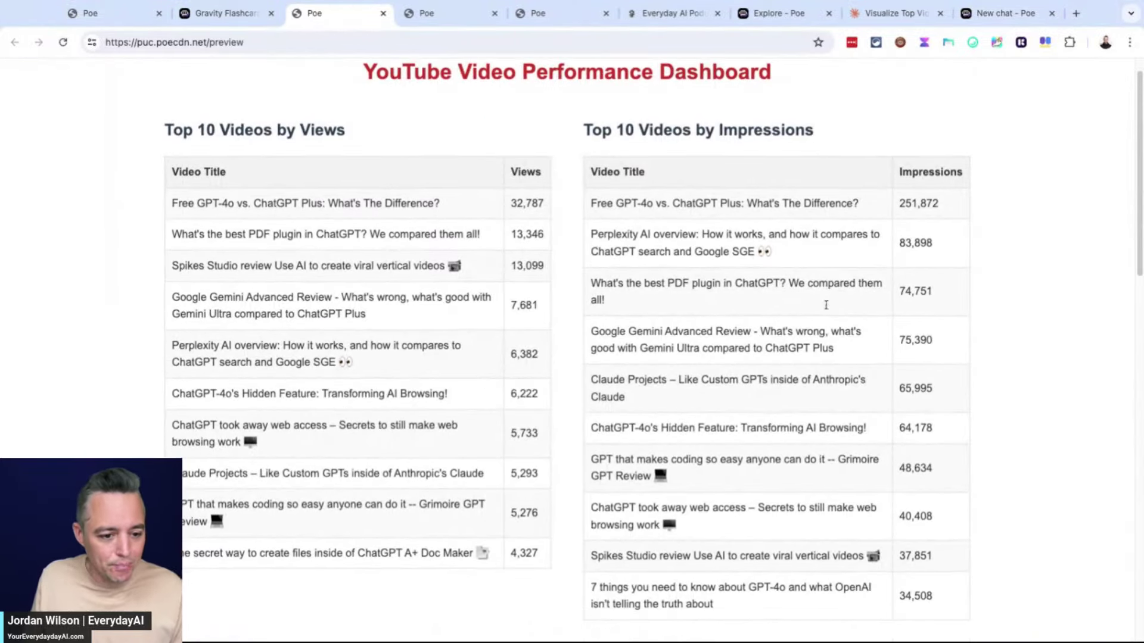
scroll(944, 188, down, 15)
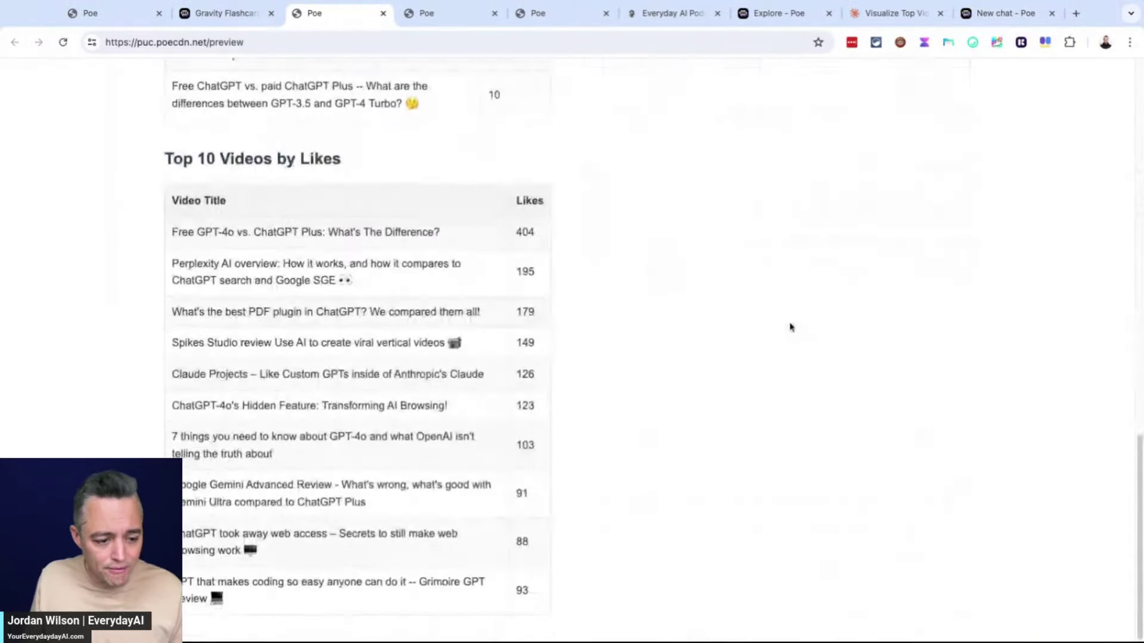
scroll(788, 356, up, 15)
Return to the Gravity Flashcards chat and begin a follow-up message to Claude-3.5-Sonnet
click(232, 13)
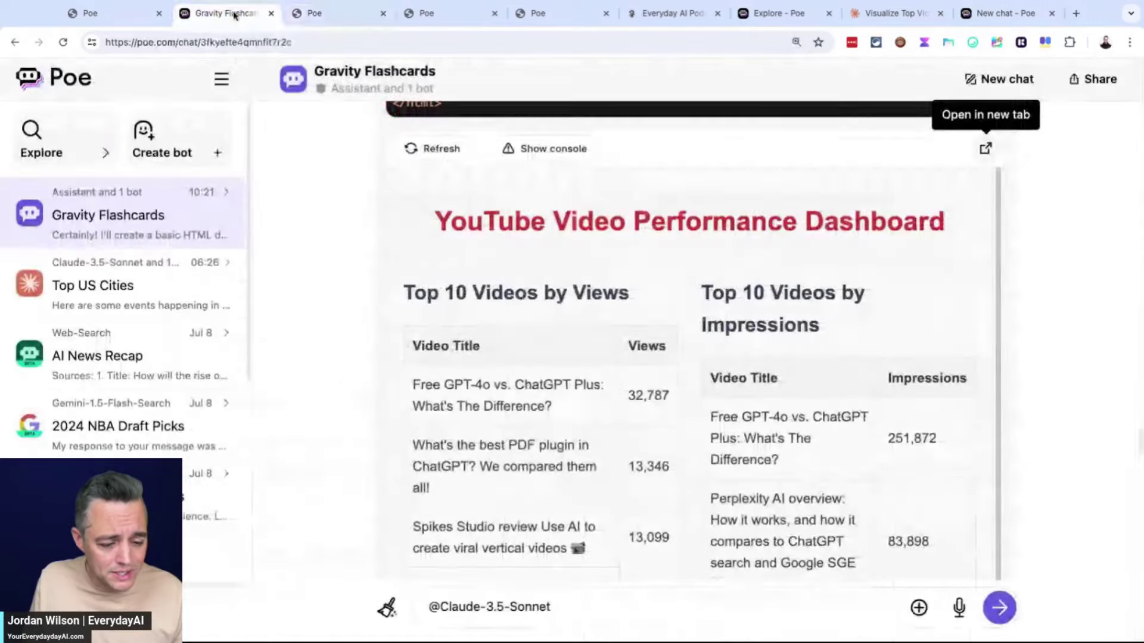
scroll(653, 427, down, 8)
click(588, 612)
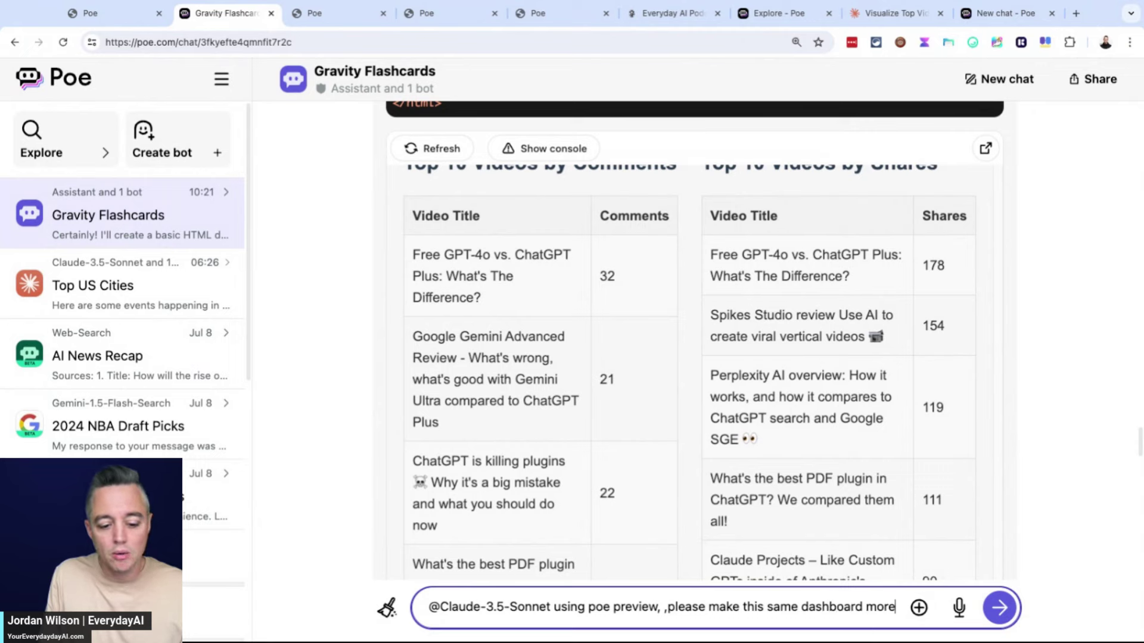
Ask Claude-3.5-Sonnet for an interactive dark-mode version of the dashboard, then review the earlier preview
text(interactive and make it in dark mode.)
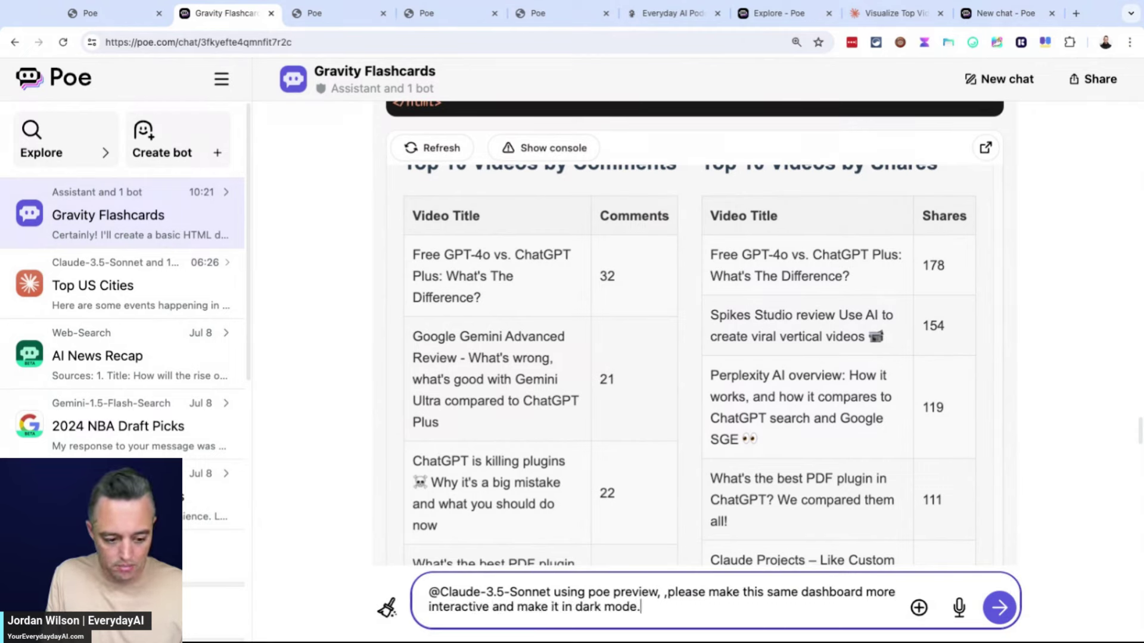
key(Return)
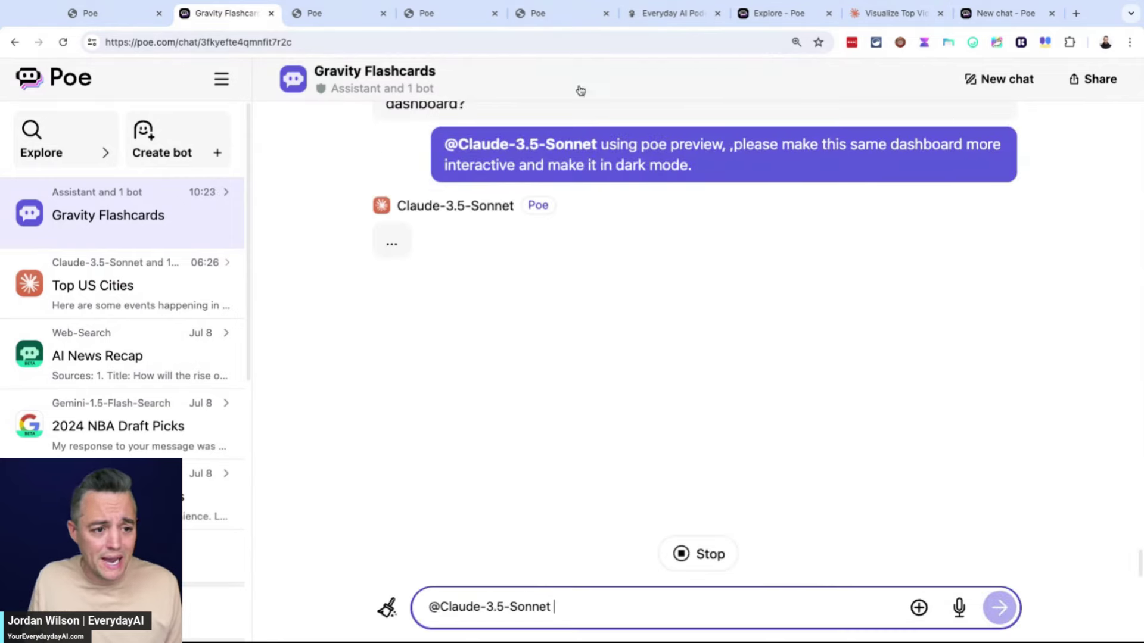
click(324, 13)
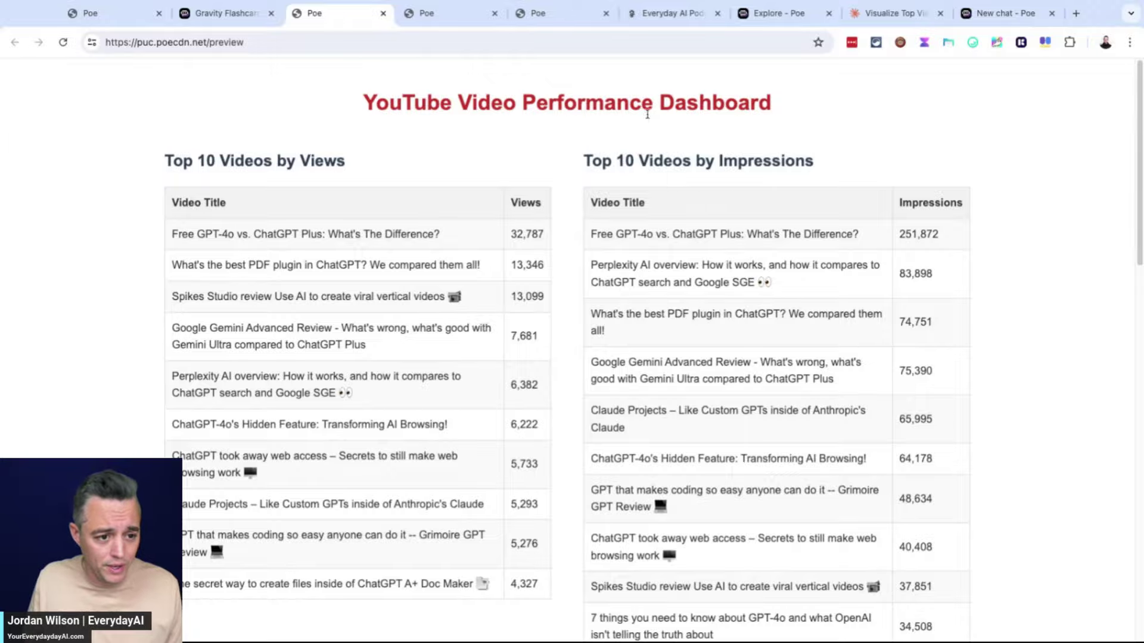
scroll(677, 375, down, 15)
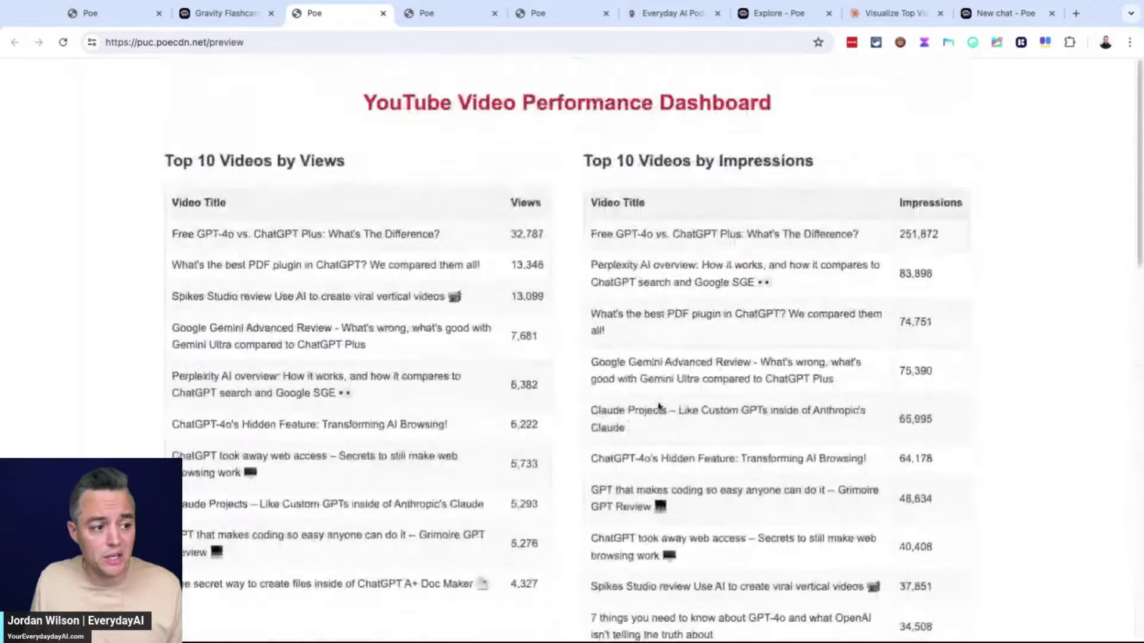
Check the streaming reply in the Gravity Flashcards chat, then move to the Claude dashboard chat
click(256, 21)
scroll(945, 305, up, 5)
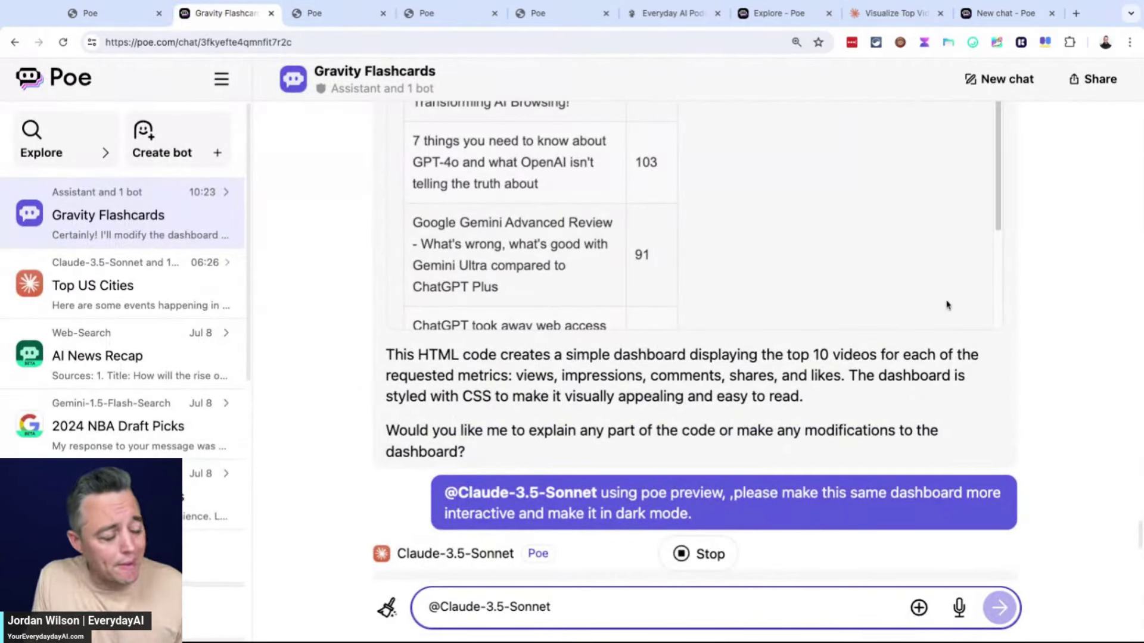
scroll(947, 305, down, 5)
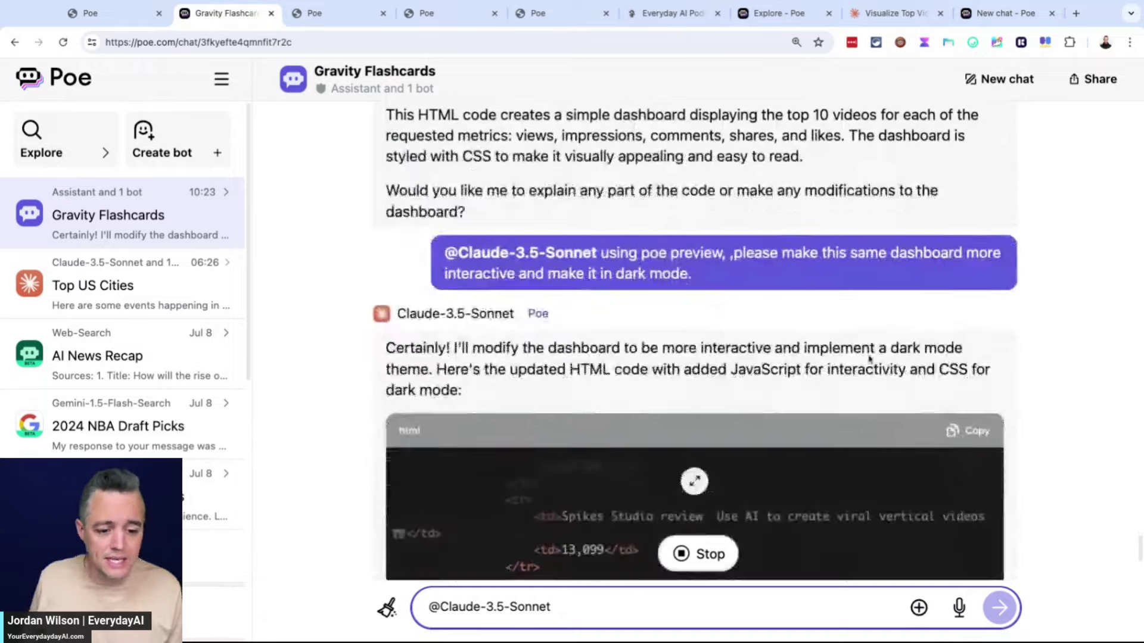
scroll(864, 361, down, 3)
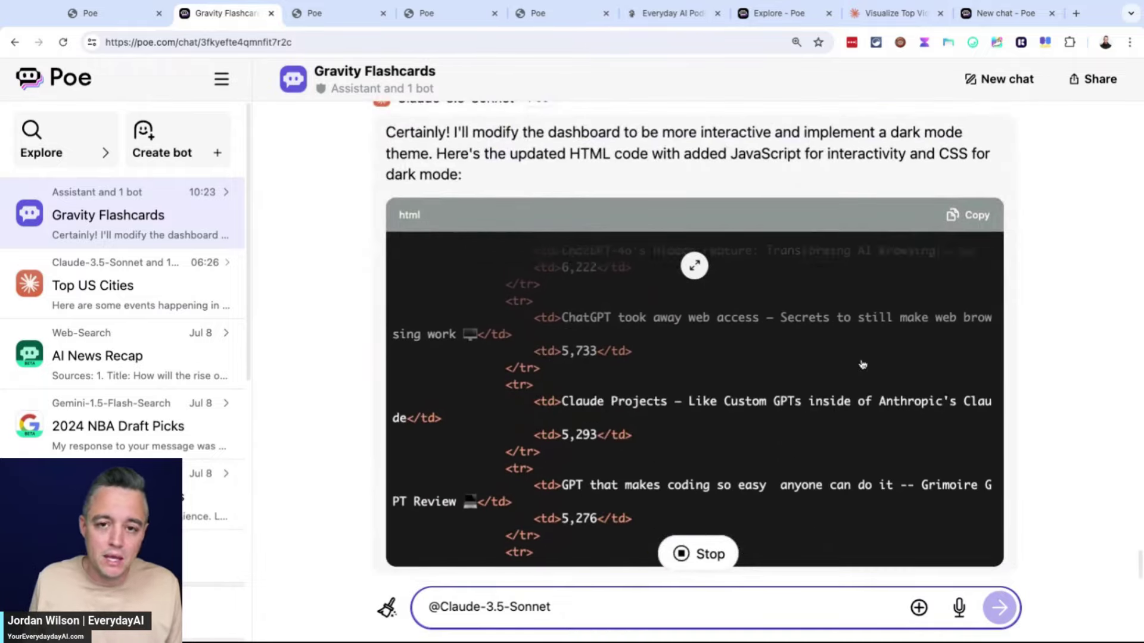
key(super+8)
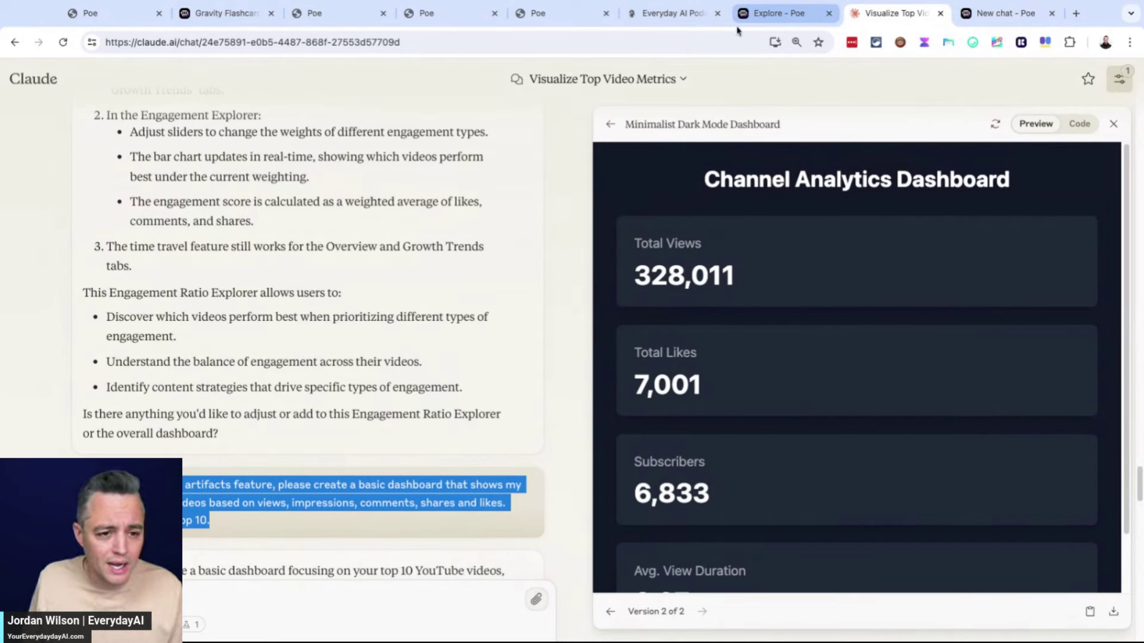
Compare the earlier and latest versions of Claude's dark-mode Channel Analytics Dashboard artifact
scroll(350, 463, down, 4)
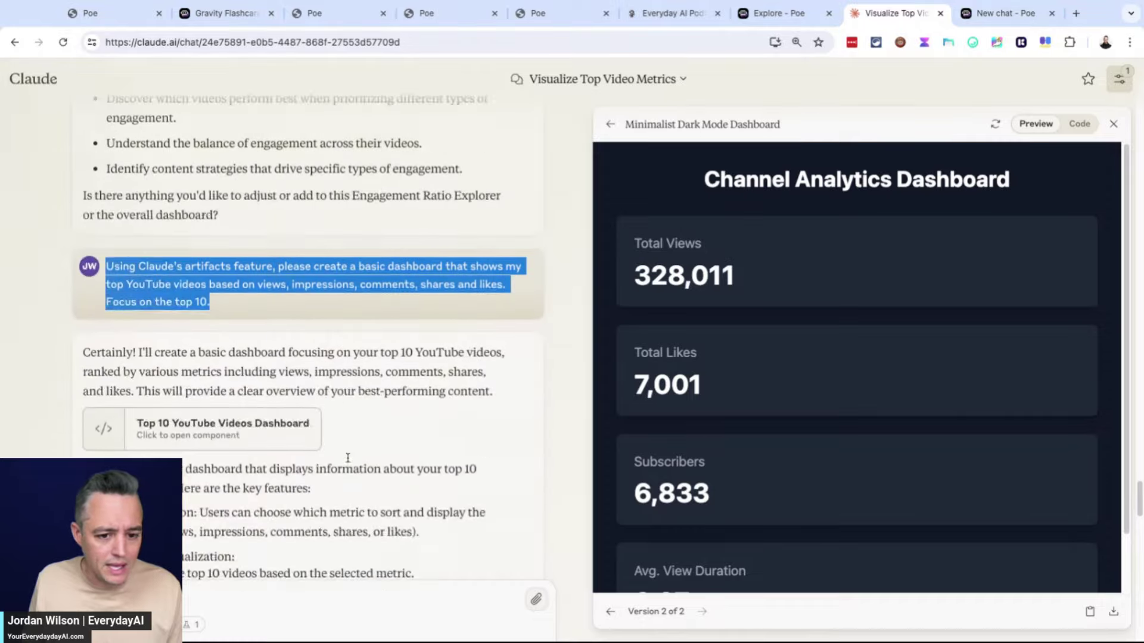
click(610, 612)
click(702, 612)
scroll(468, 547, down, 10)
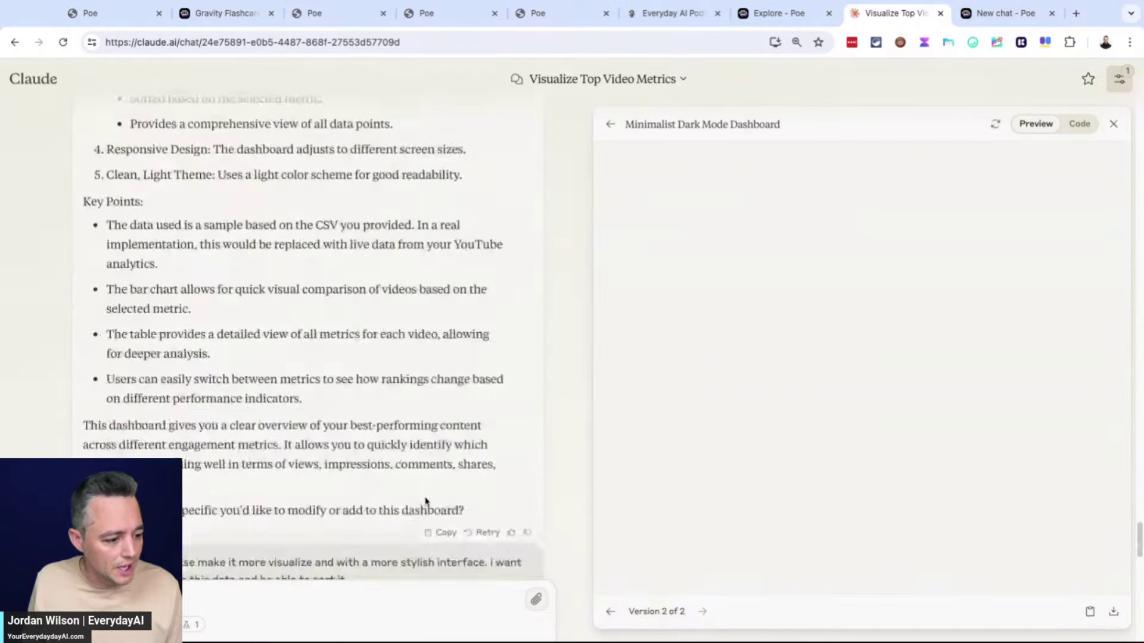
click(351, 14)
Scroll the Gravity Flashcards chat to the rendered dashboard with its Toggle Light/Dark Mode button
click(241, 14)
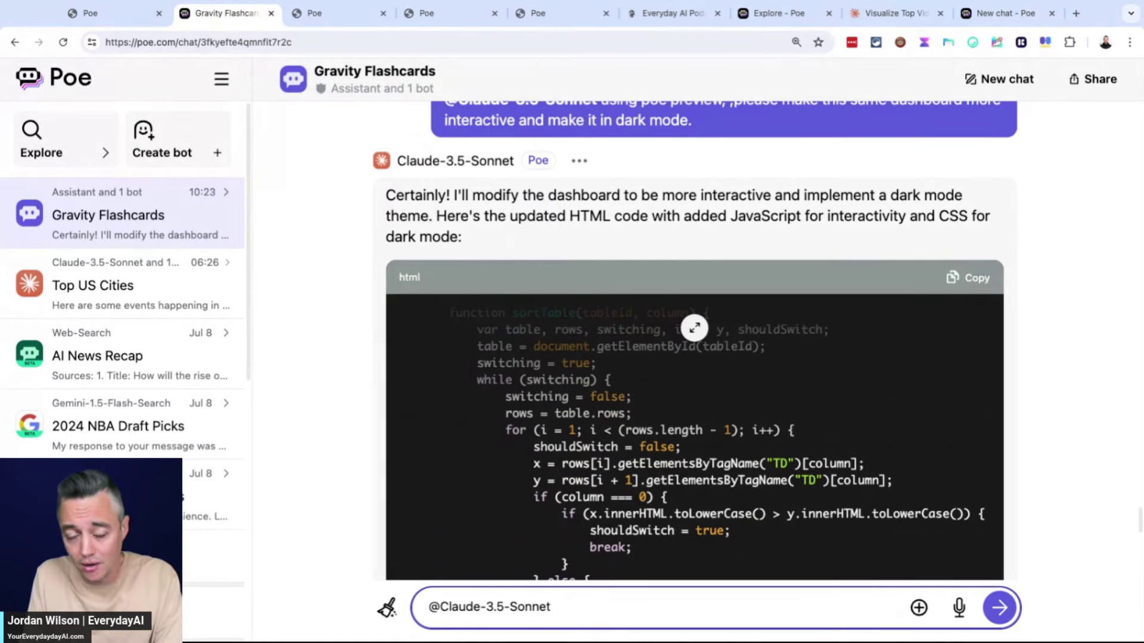
scroll(694, 328, down, 10)
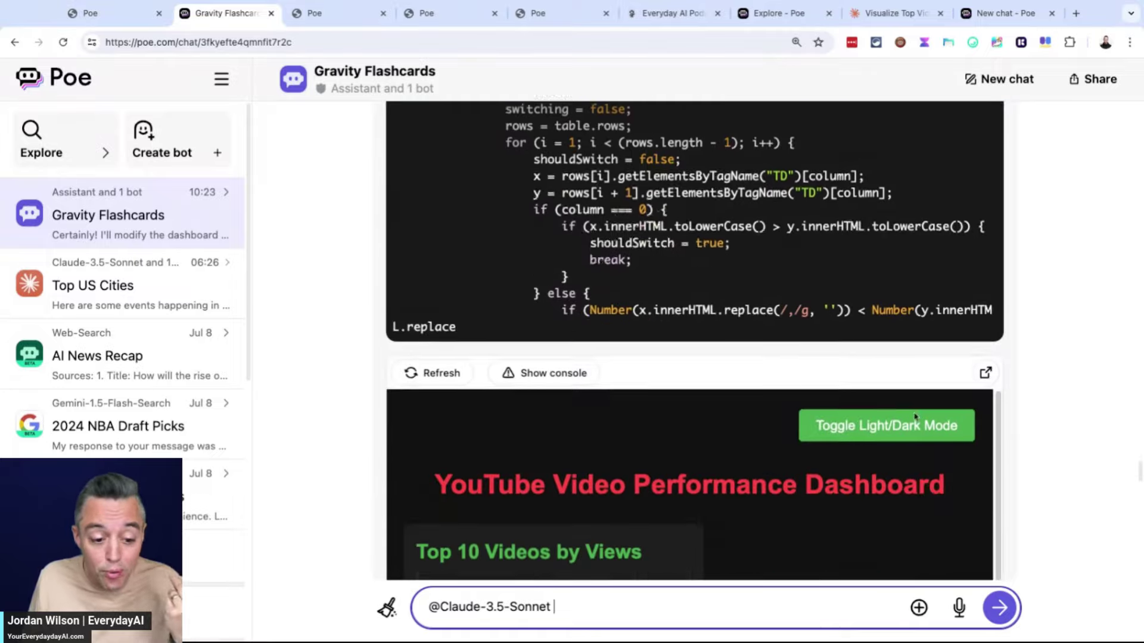
View the dark-mode dashboard full-page and scroll through its Views, Impressions, Comments, Shares and Likes tables
click(989, 209)
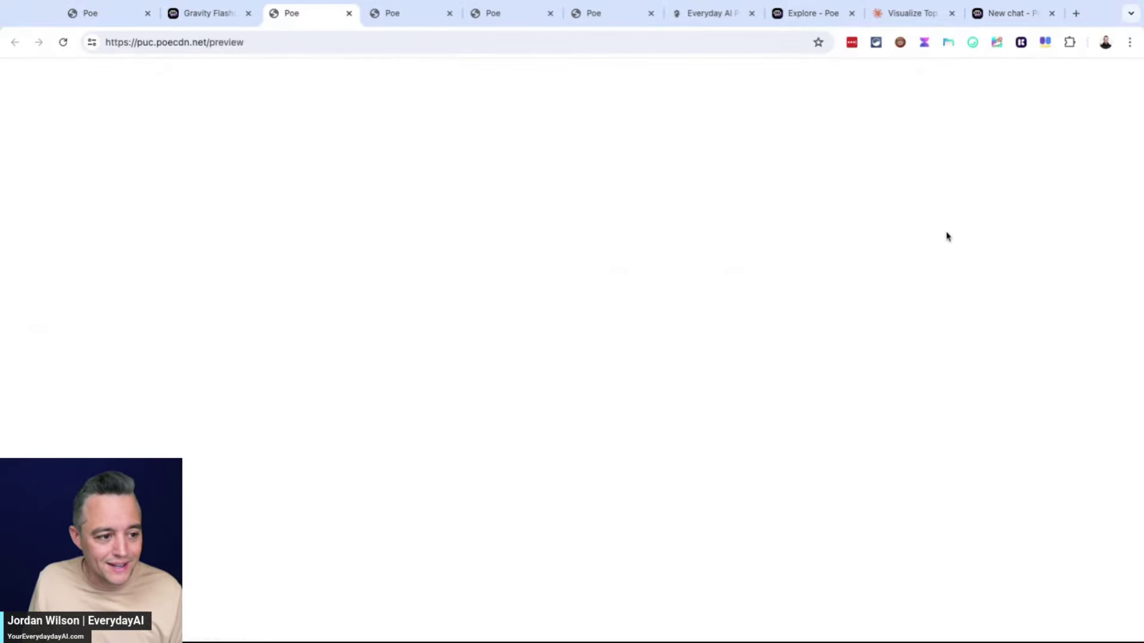
scroll(348, 325, down, 1)
scroll(348, 325, down, 10)
scroll(410, 322, up, 10)
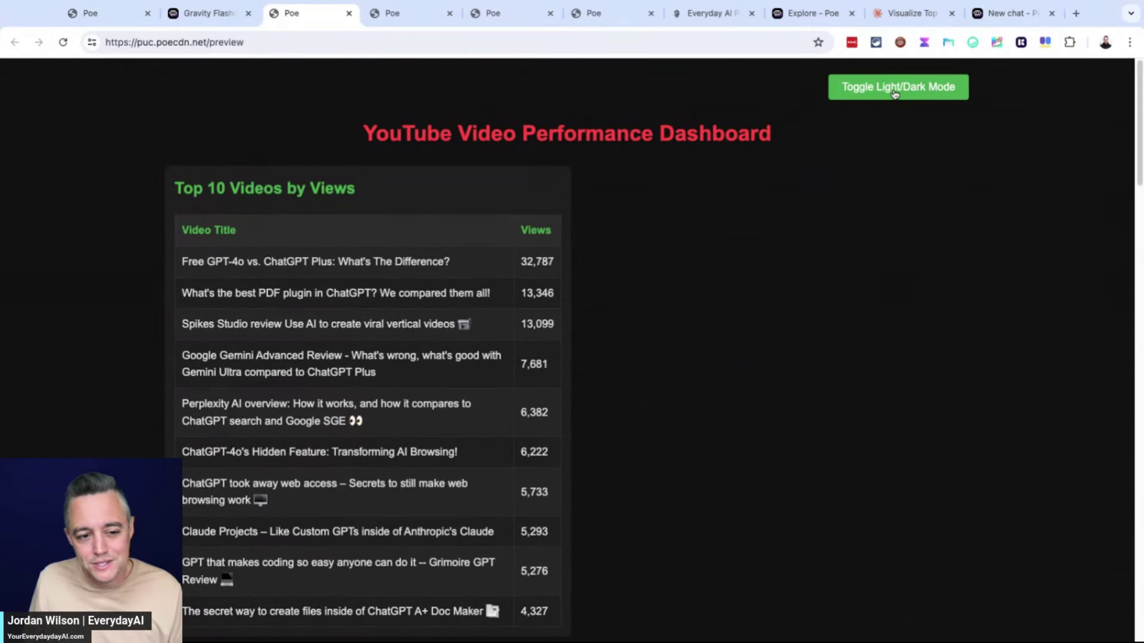
scroll(309, 233, down, 10)
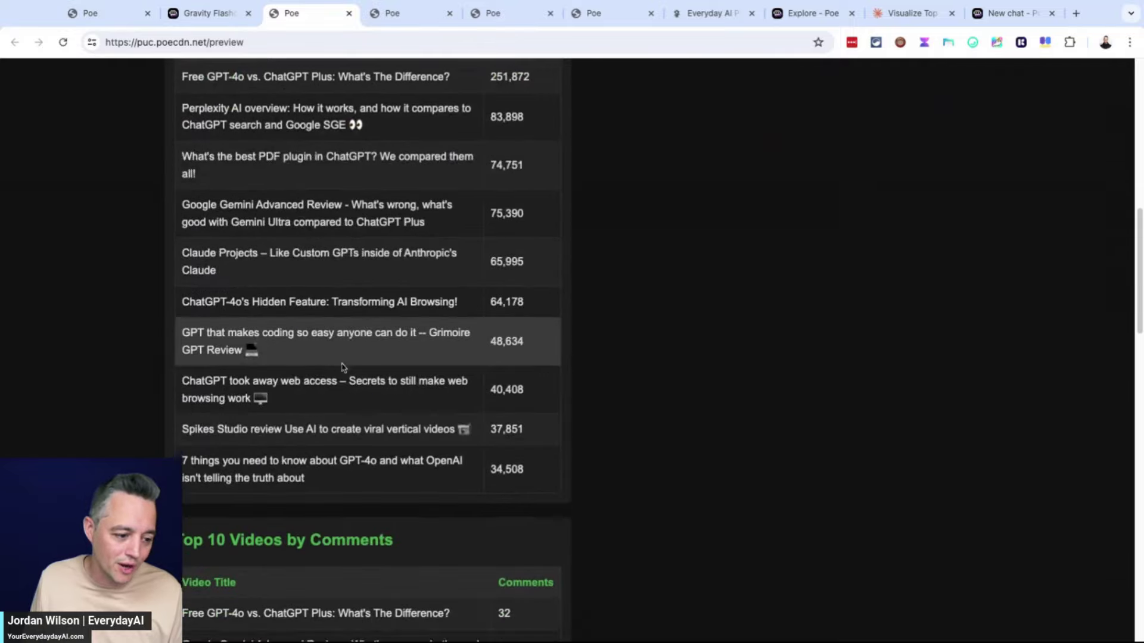
scroll(344, 367, down, 20)
scroll(237, 416, up, 20)
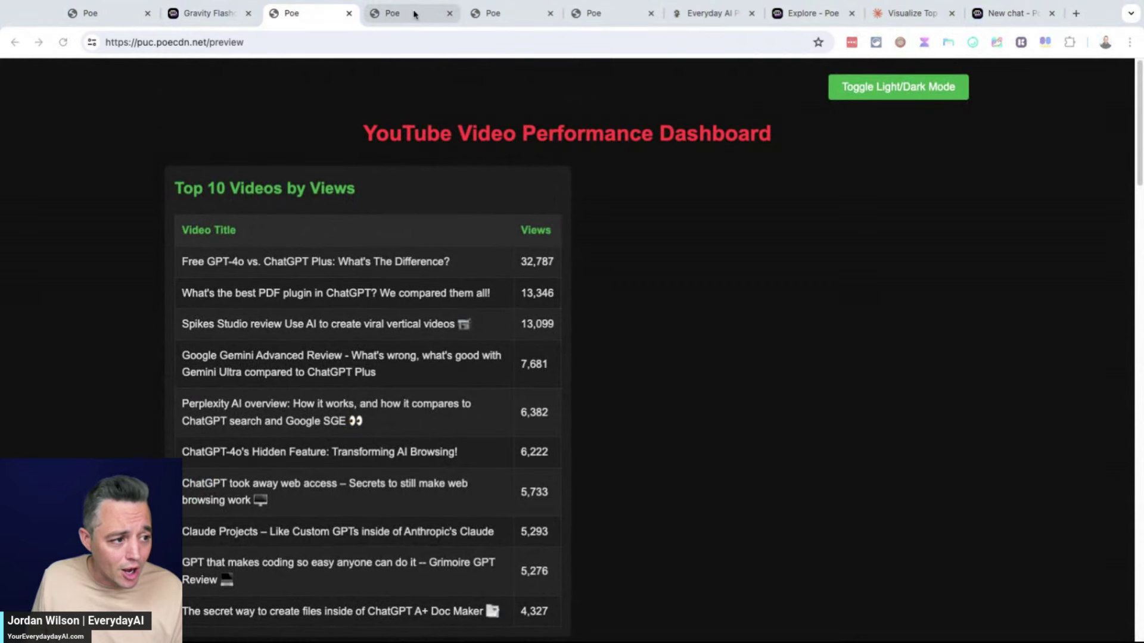
Switch to the youreverydayai.com homepage in the Everyday AI browser tab
click(733, 17)
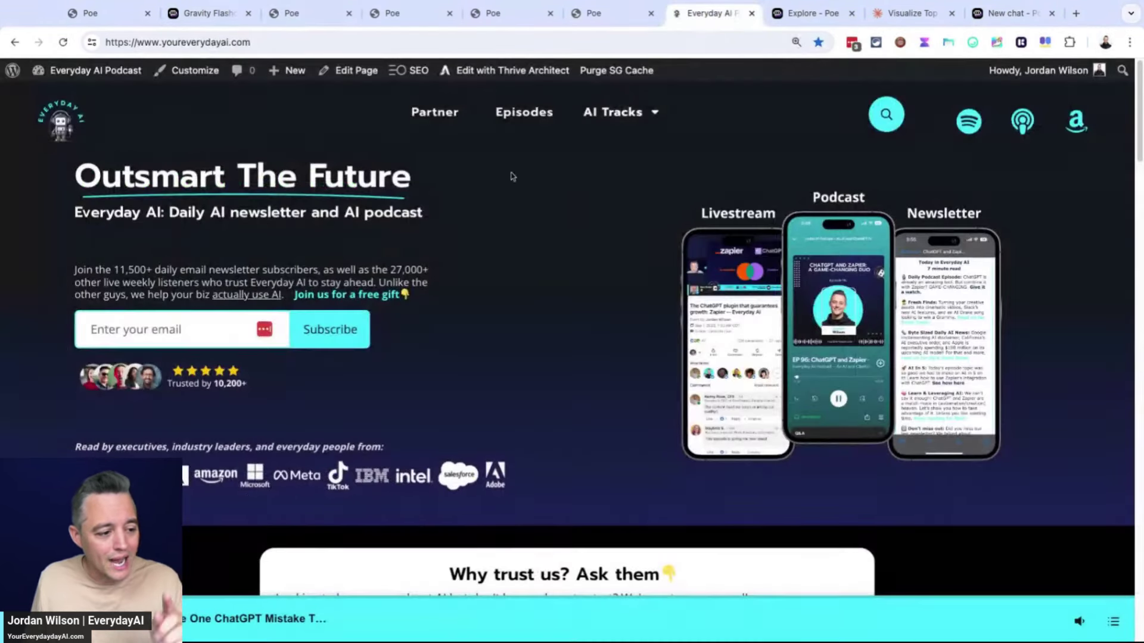